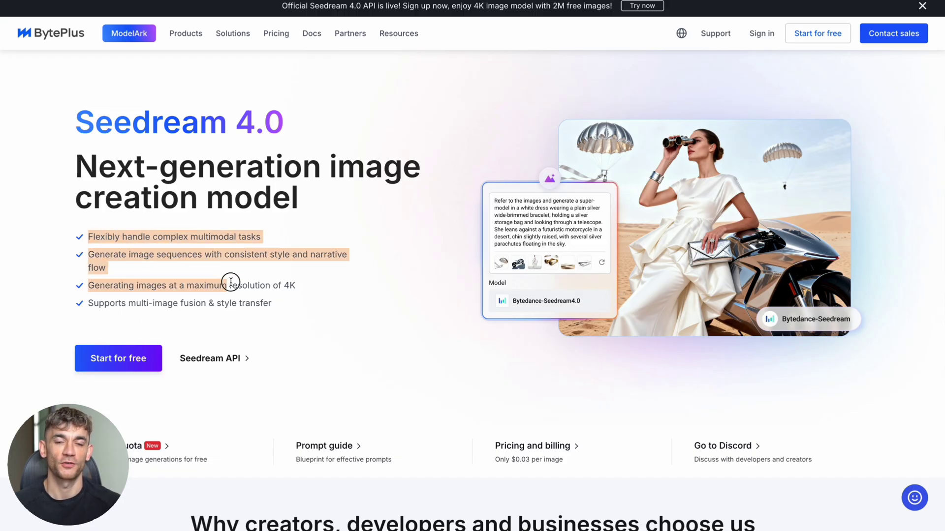
Highlight the four Seedream 4.0 feature lines, then view the 4096x2304 kitchen image full-size
drag(88, 237, 274, 305)
click(318, 285)
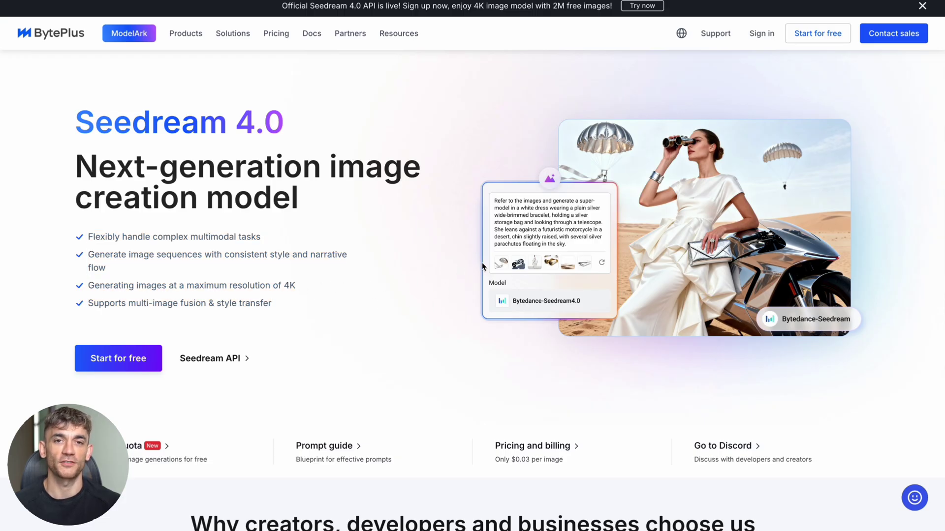
scroll(482, 266, down, 3)
scroll(483, 266, down, 2)
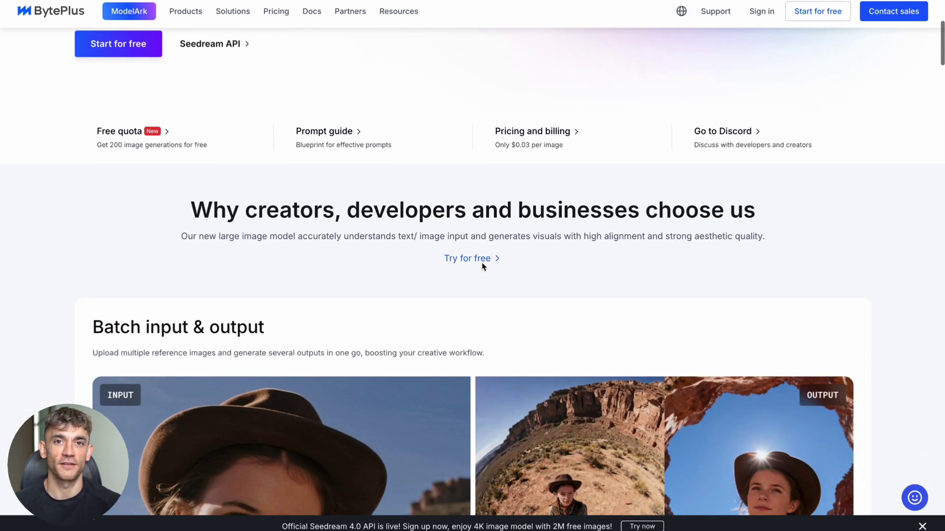
scroll(481, 267, down, 2)
scroll(482, 266, down, 1)
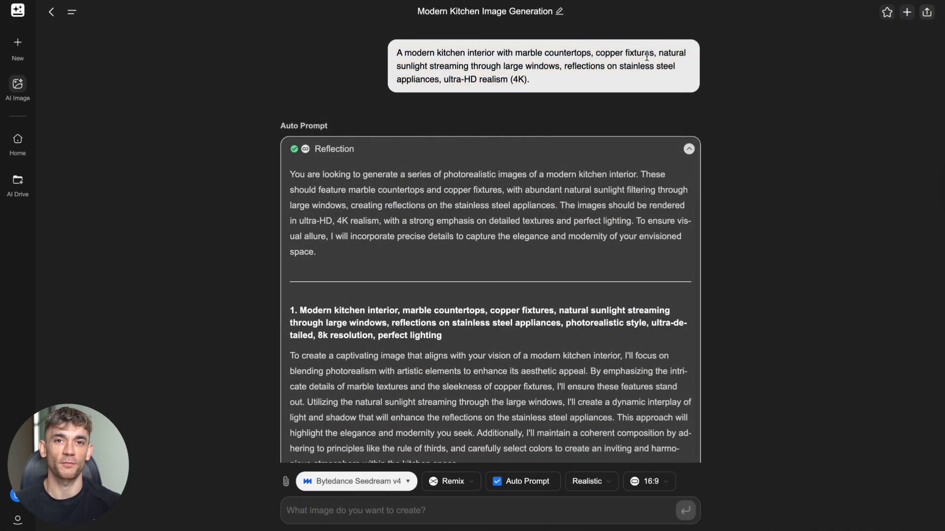
scroll(503, 188, down, 3)
scroll(503, 188, down, 2)
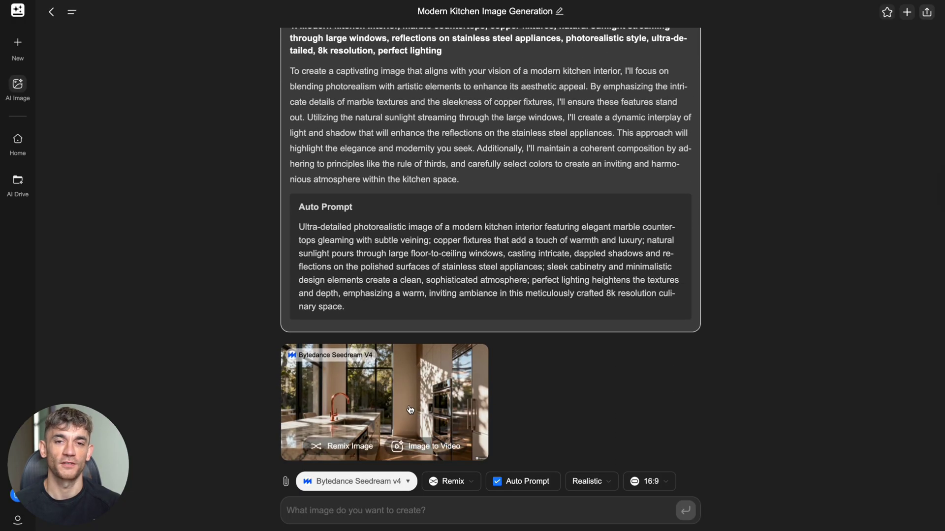
click(443, 379)
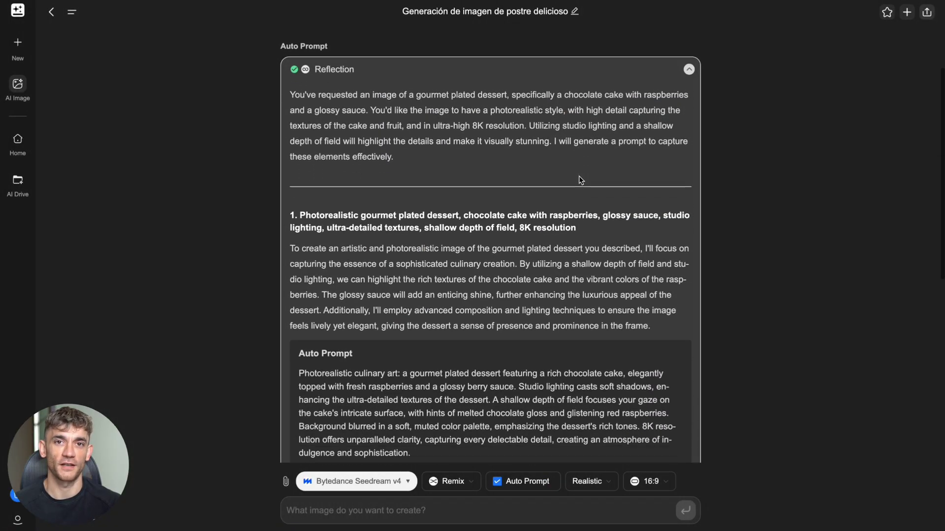
scroll(579, 180, down, 3)
Open the generated chocolate-cake dessert image in the full-size viewer
click(403, 350)
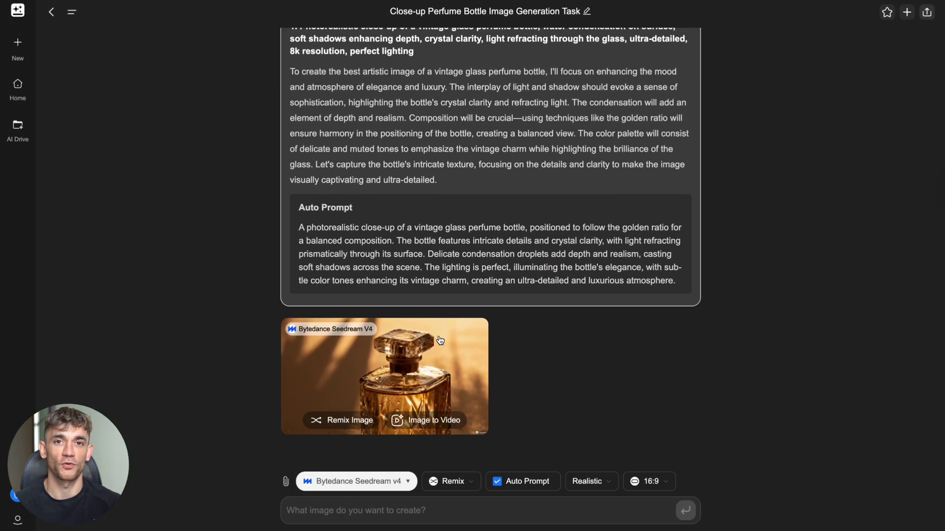
Open the vintage perfume bottle image in the full-size viewer
click(440, 341)
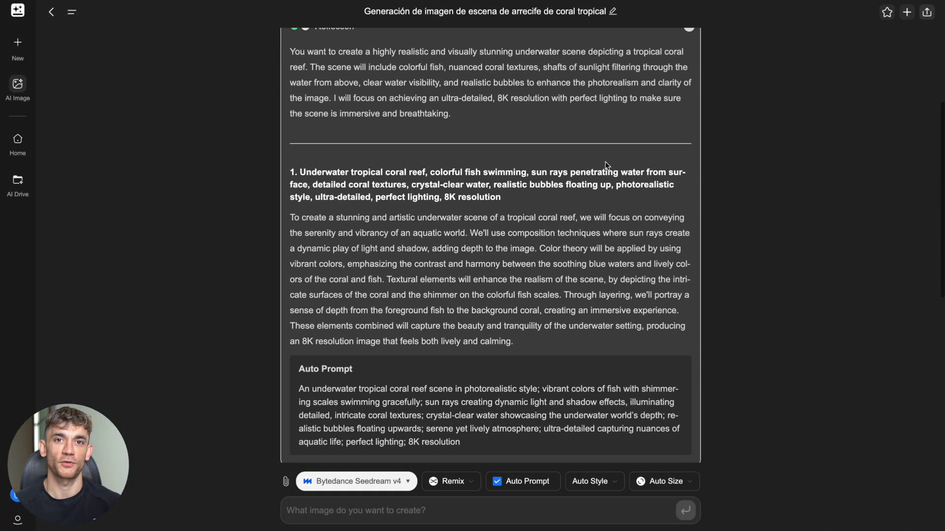
scroll(606, 161, down, 1)
scroll(605, 161, down, 1)
scroll(606, 161, down, 3)
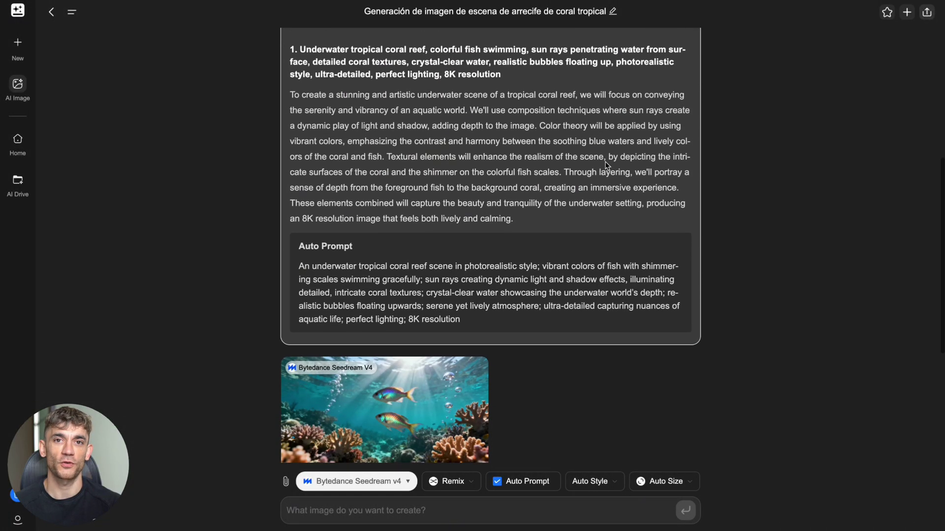
scroll(496, 181, down, 2)
scroll(496, 181, down, 1)
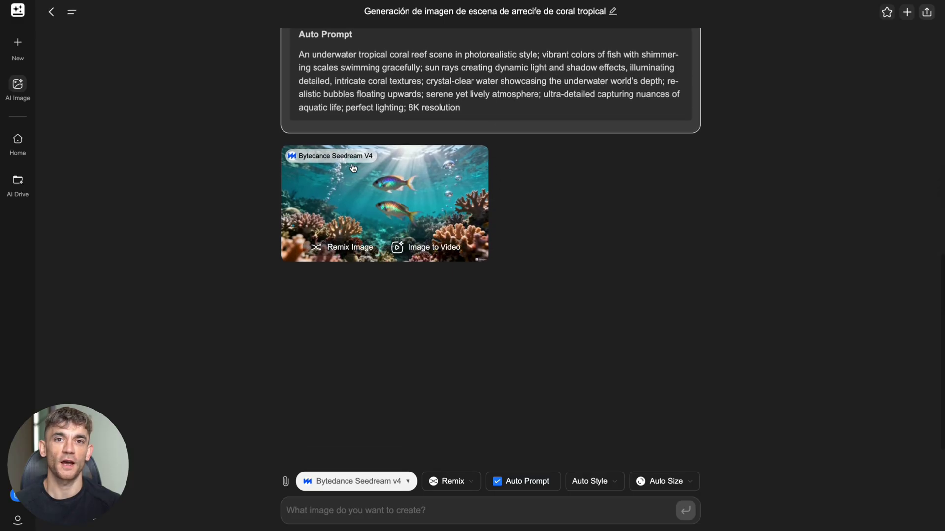
View the tropical coral reef image full-size
click(404, 207)
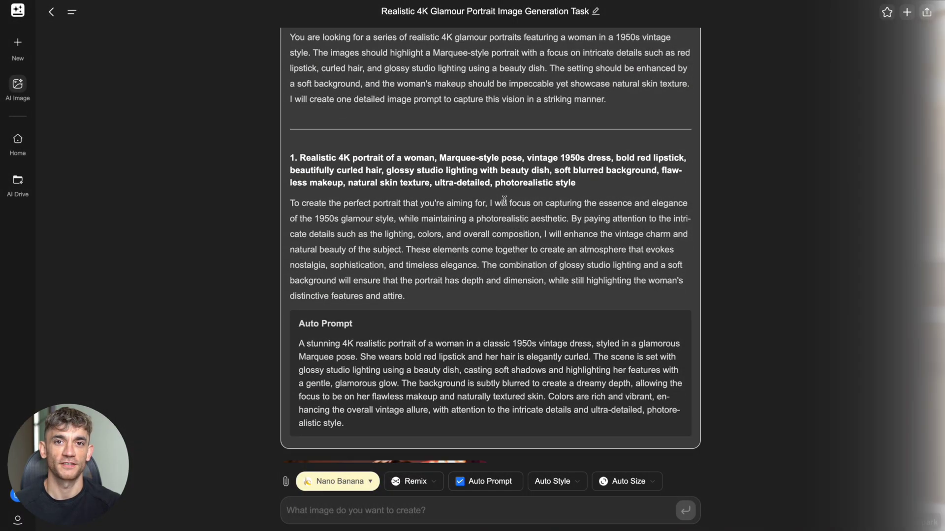
scroll(505, 201, down, 3)
View the 1950s glamour portrait full-size
click(420, 342)
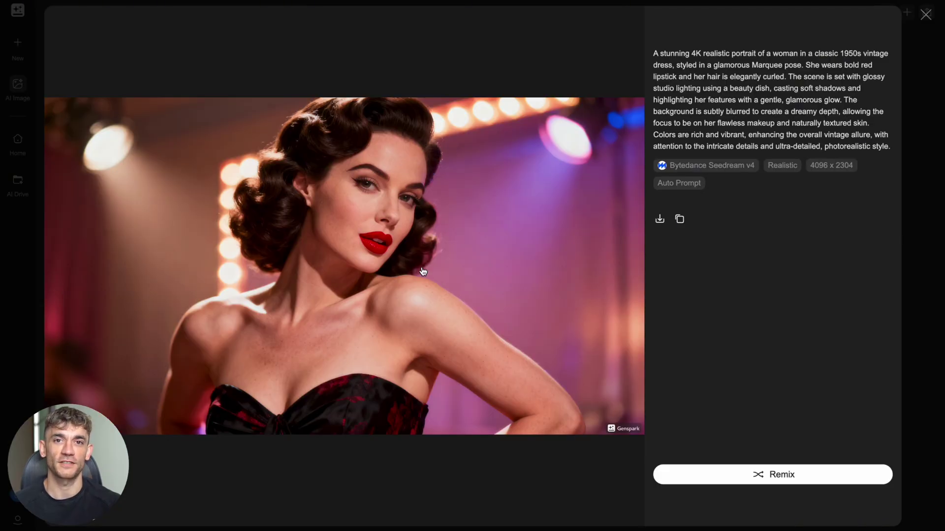
scroll(554, 145, down, 5)
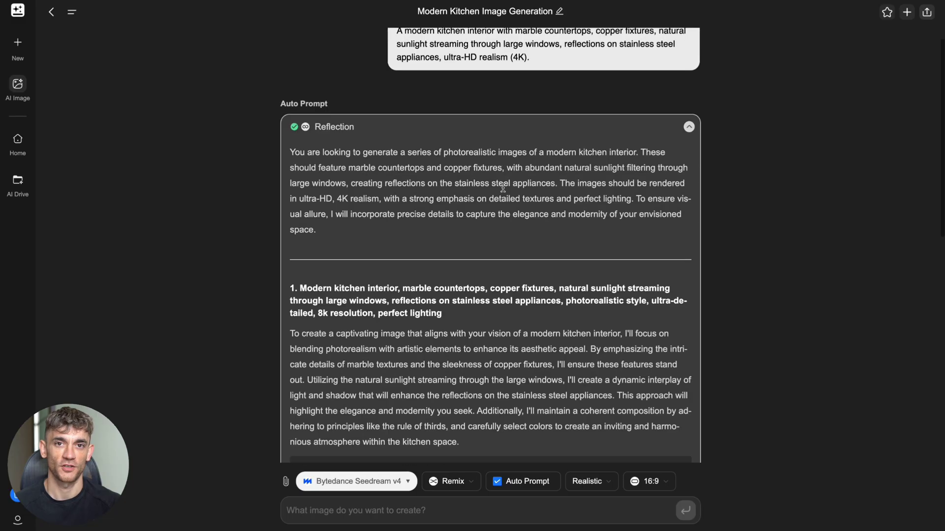
scroll(487, 221, down, 4)
Bring up the modern kitchen image full-size once more
click(446, 374)
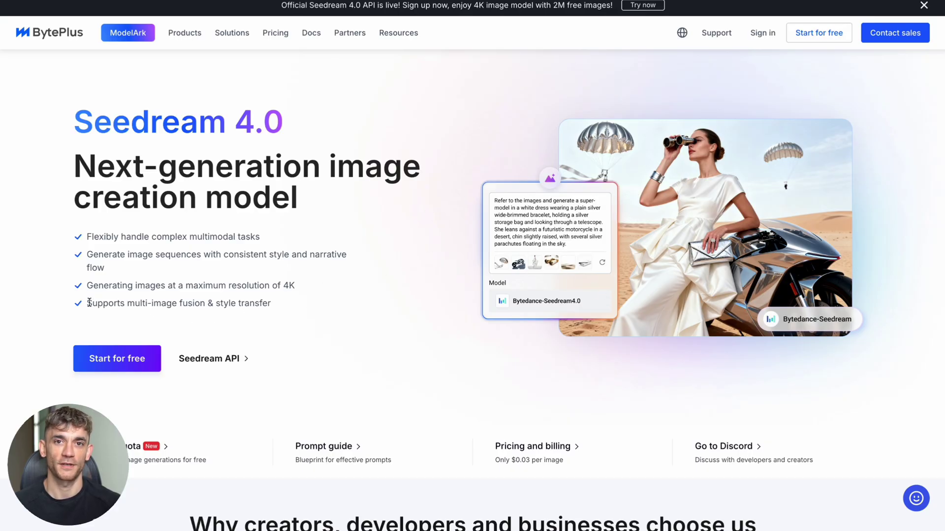
mouse_move(88, 239)
mouse_down()
mouse_move(195, 270)
mouse_move(304, 322)
mouse_up()
click(315, 284)
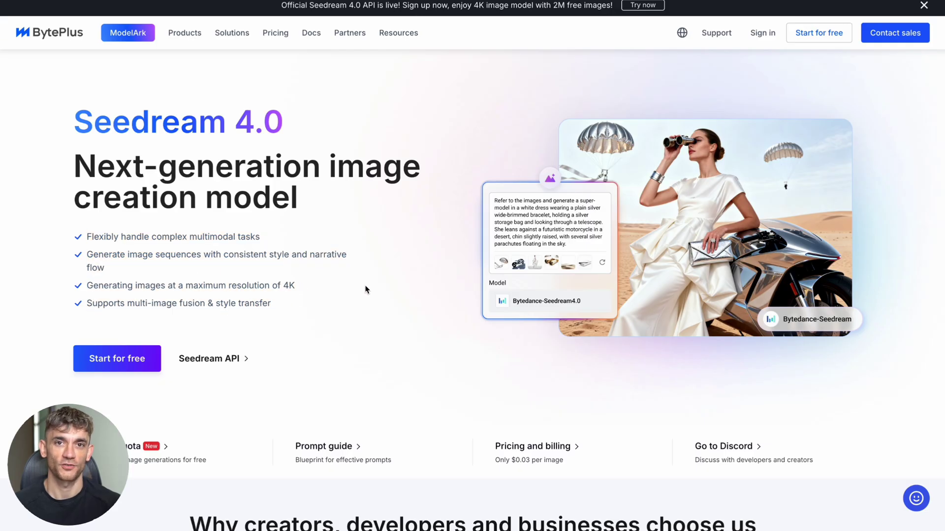
scroll(482, 262, down, 1)
scroll(482, 262, down, 1)
scroll(482, 263, down, 1)
scroll(482, 262, down, 2)
scroll(482, 266, down, 1)
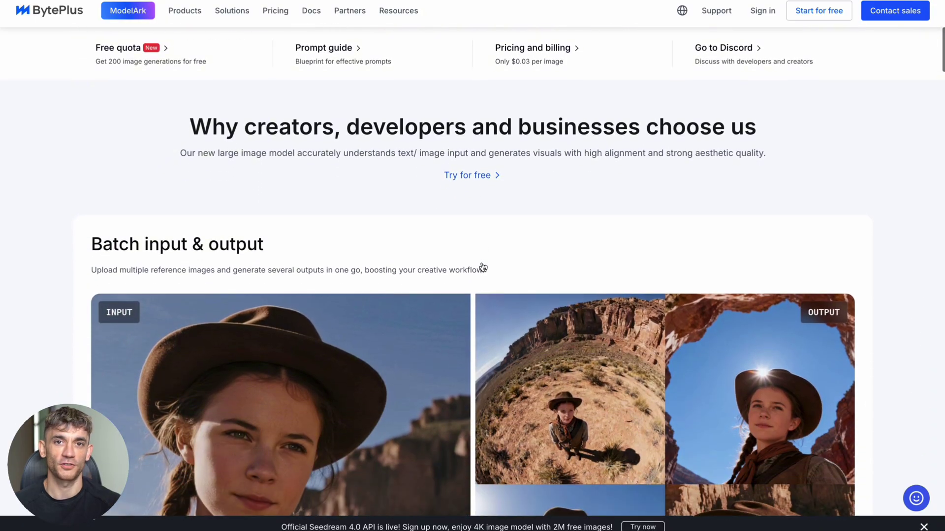
scroll(482, 265, down, 1)
scroll(483, 266, down, 1)
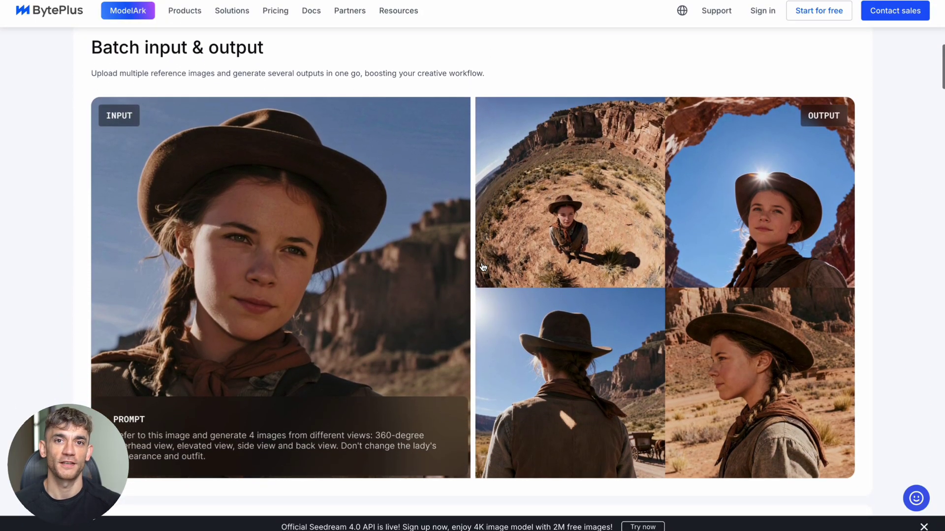
scroll(482, 266, up, 1)
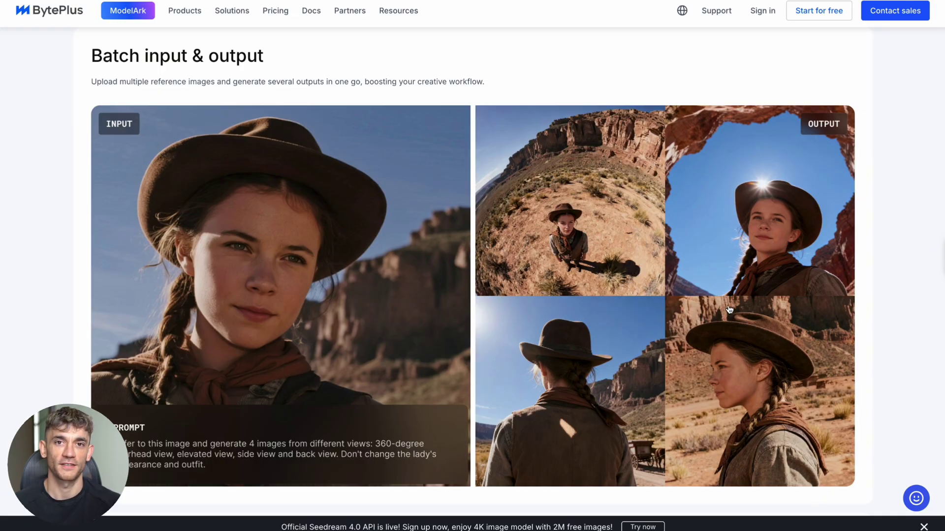
scroll(363, 294, down, 3)
scroll(362, 294, down, 4)
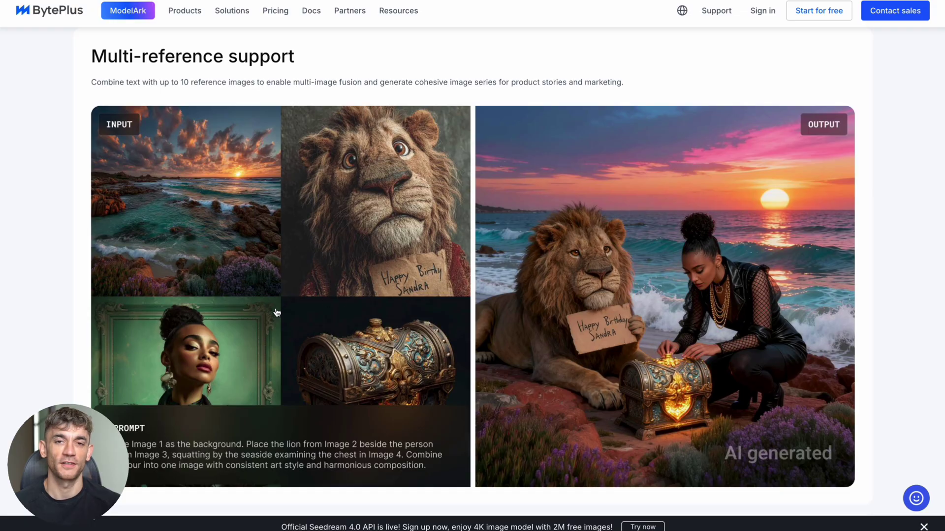
scroll(571, 251, down, 1)
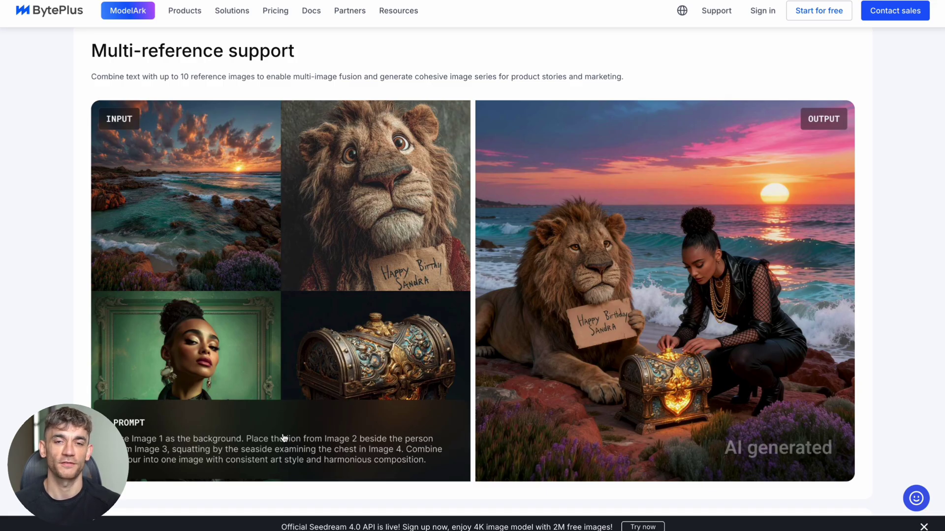
scroll(283, 438, down, 5)
scroll(283, 438, down, 2)
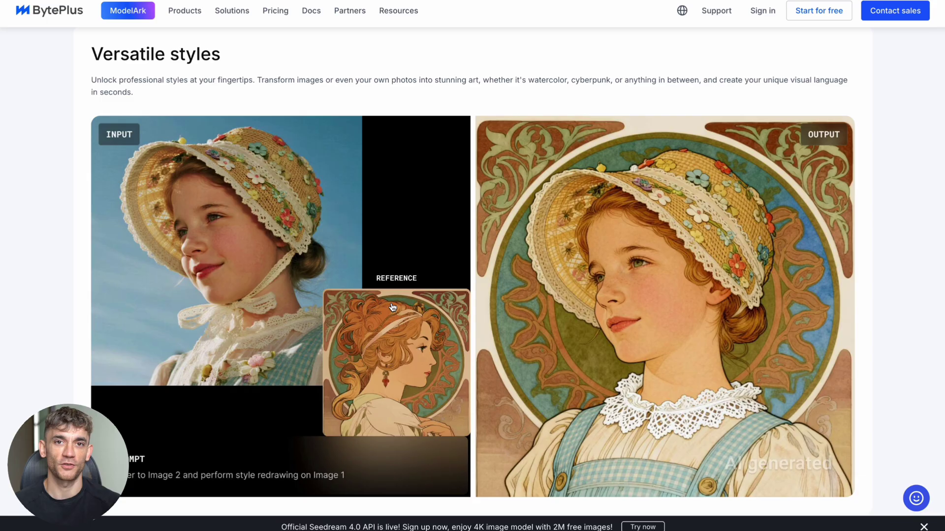
scroll(327, 373, down, 3)
scroll(347, 355, down, 3)
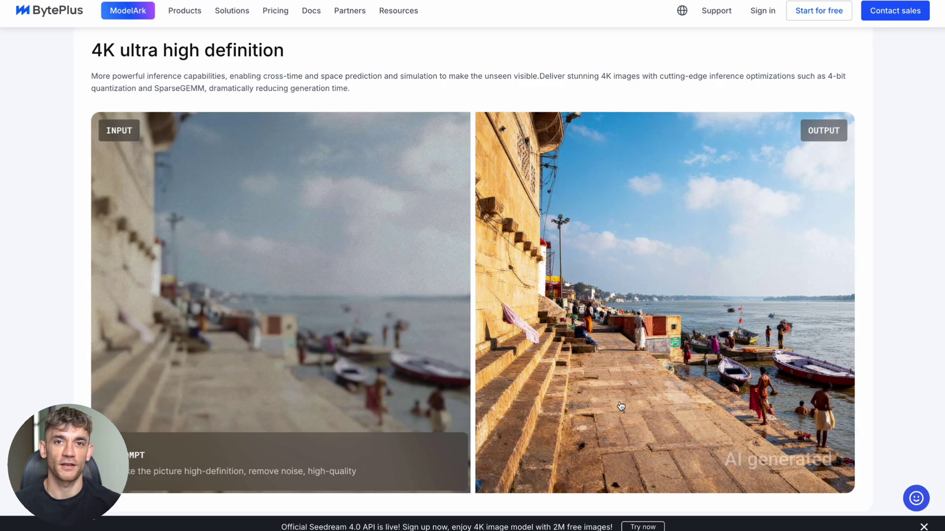
scroll(604, 387, down, 3)
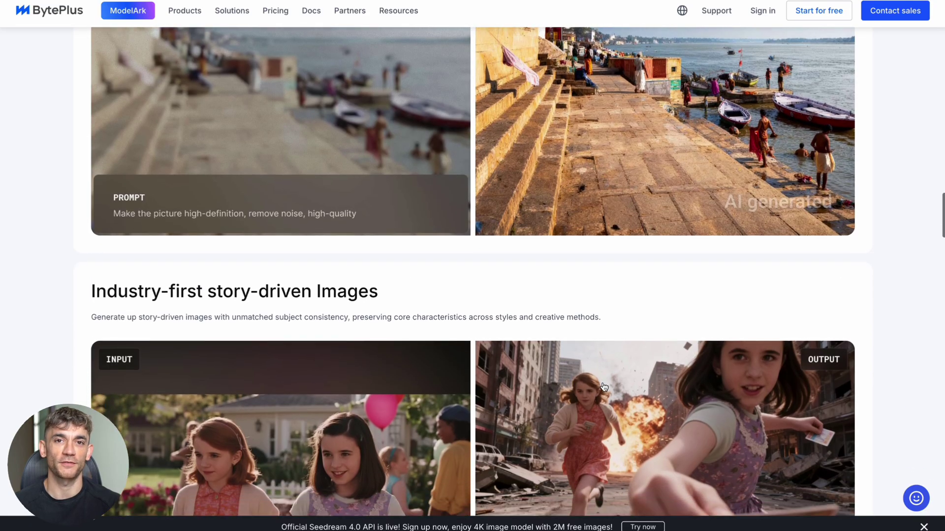
scroll(603, 387, down, 3)
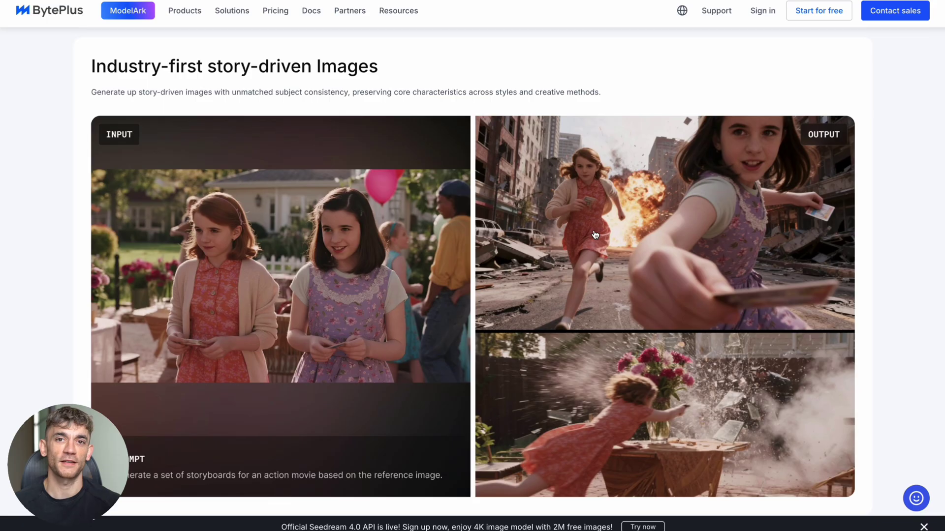
scroll(595, 235, down, 1)
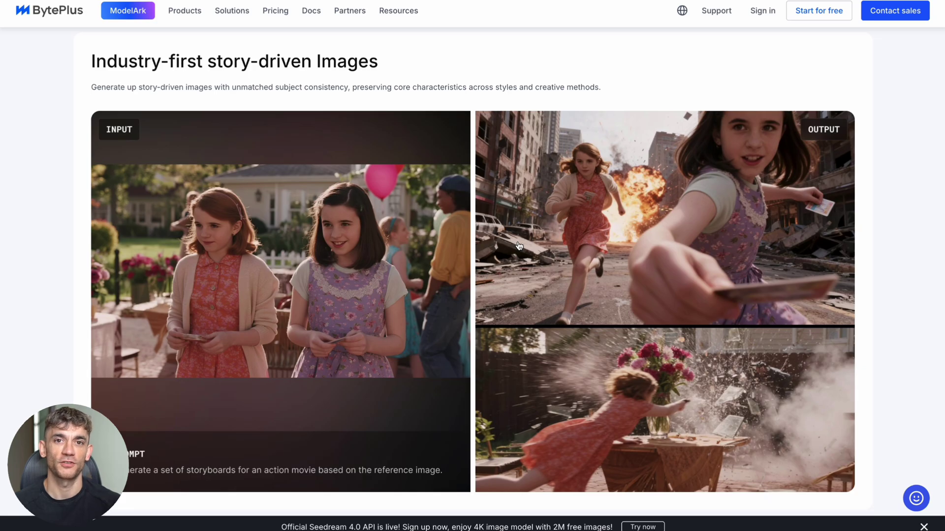
scroll(517, 244, down, 5)
scroll(518, 245, down, 3)
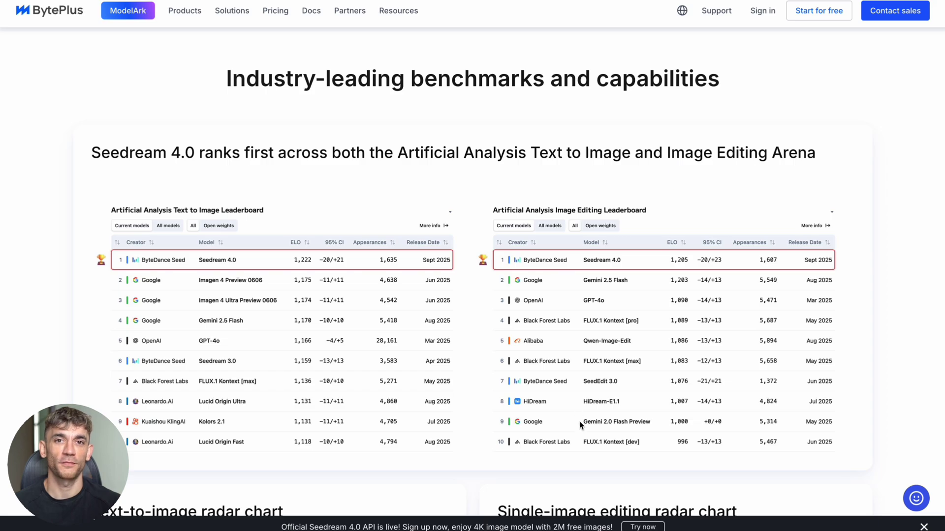
scroll(540, 418, down, 2)
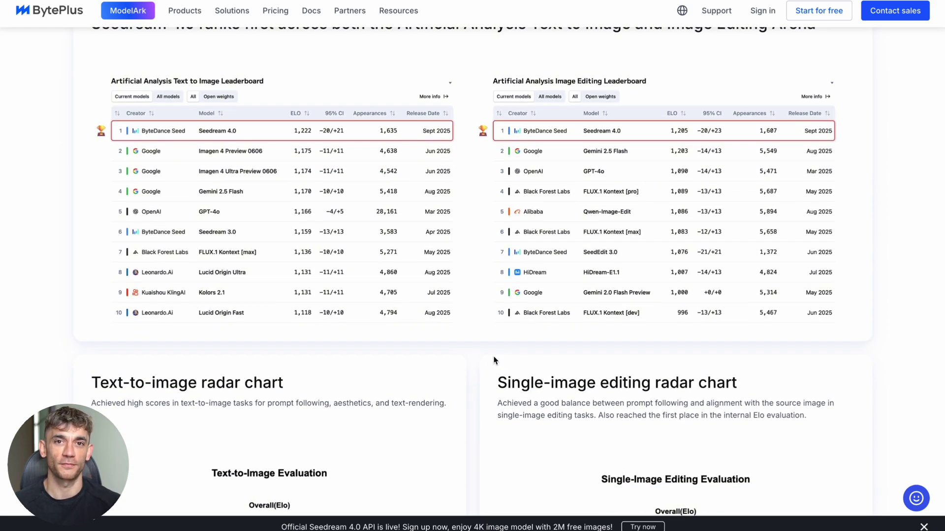
scroll(480, 359, down, 2)
scroll(481, 359, down, 3)
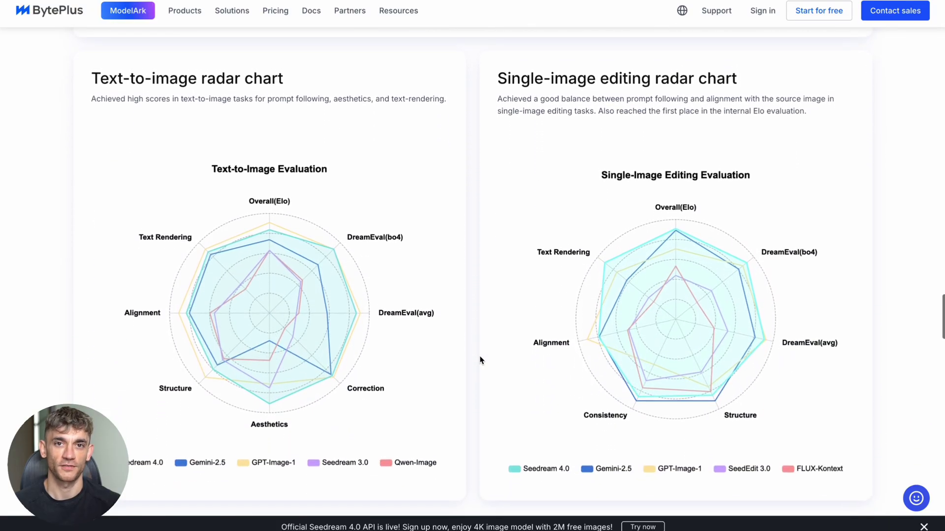
scroll(479, 345, down, 1)
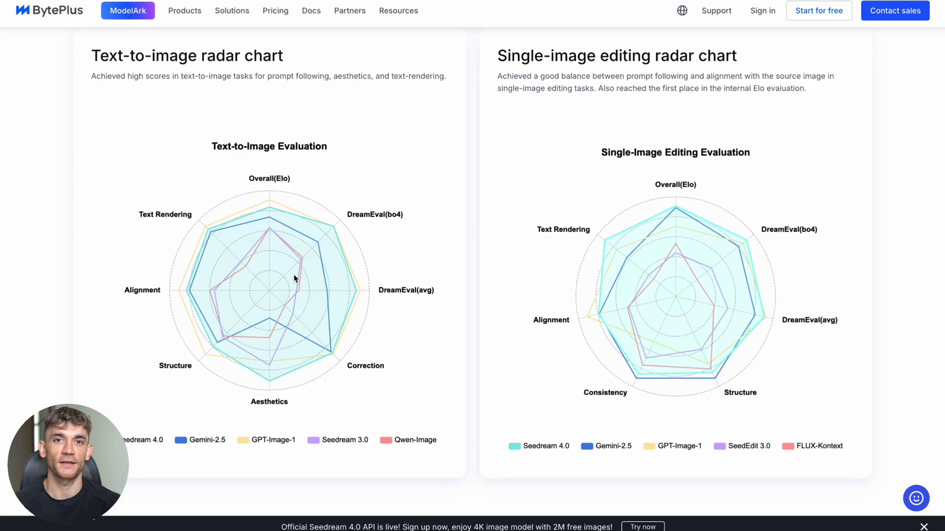
scroll(294, 279, down, 3)
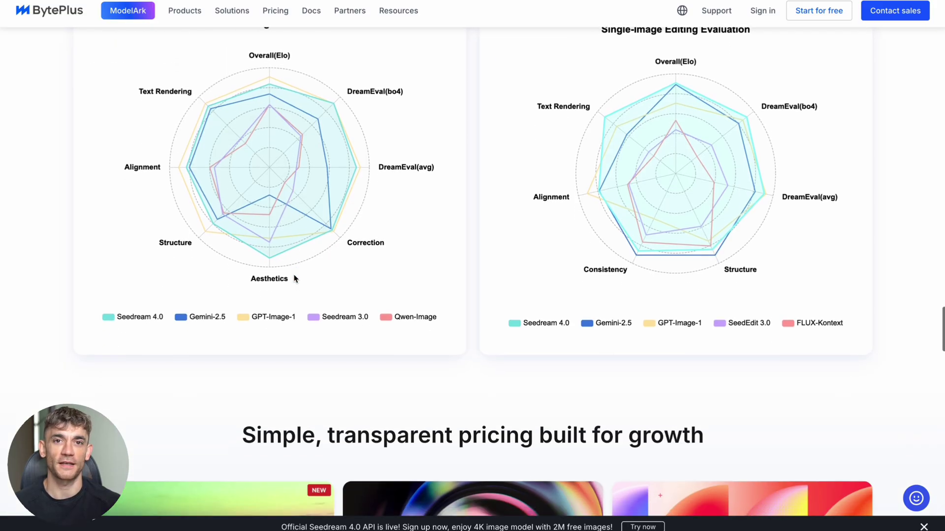
scroll(294, 279, down, 2)
scroll(294, 278, down, 1)
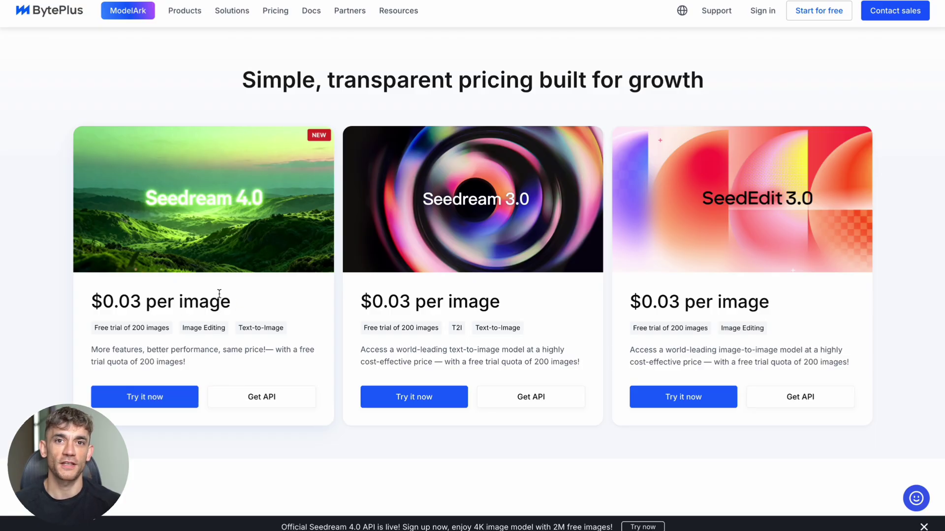
scroll(402, 227, down, 2)
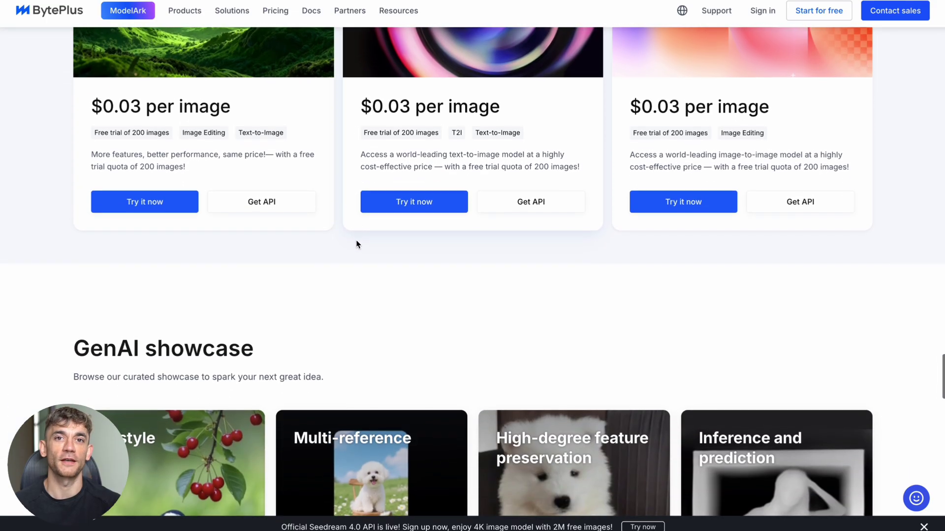
scroll(358, 245, down, 3)
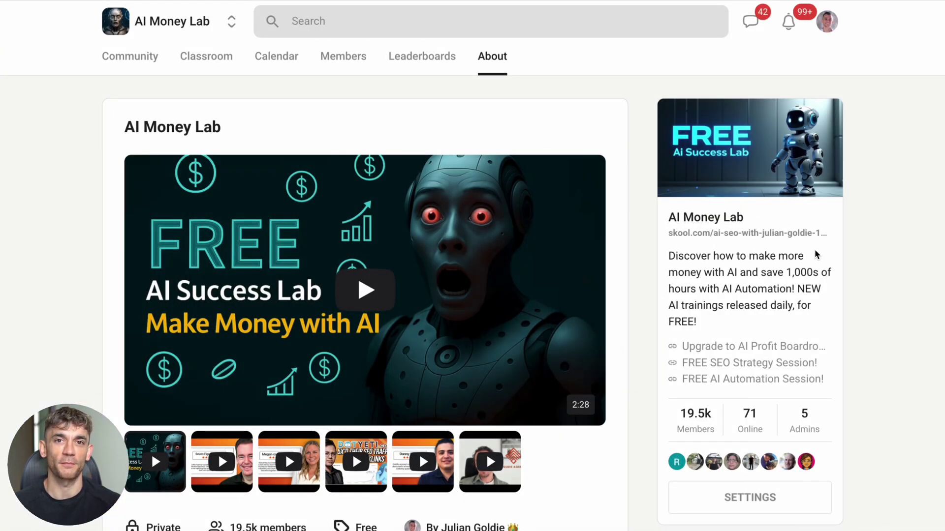
Go from the AI Money Lab community feed to the classroom and open the free AI automation course
click(150, 69)
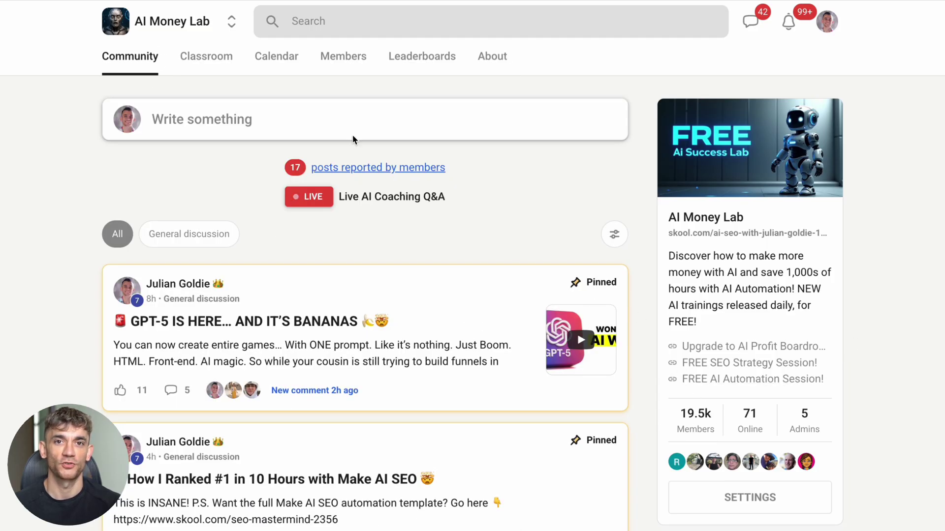
click(212, 67)
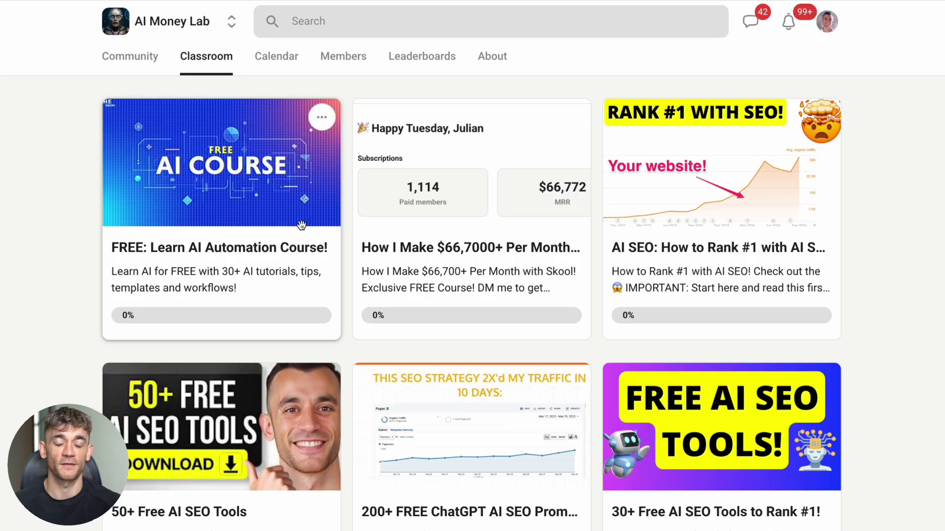
click(237, 212)
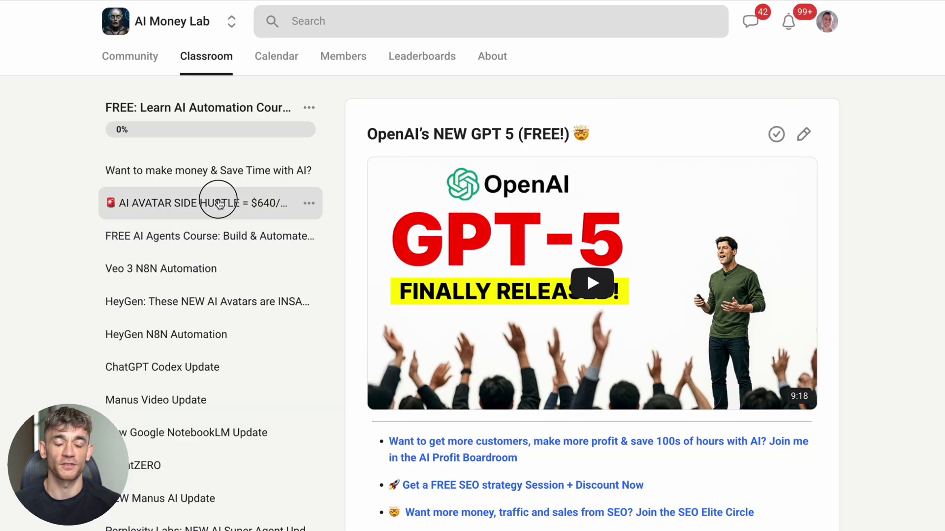
Browse the AI Avatar, AI Agents, Veo 3 and HeyGen lessons, then open 50+ Free AI SEO Tools
click(219, 204)
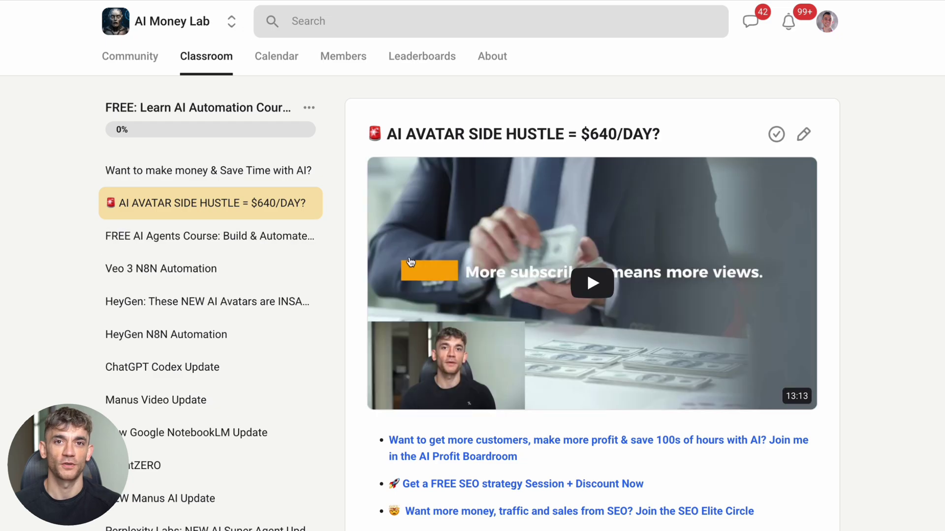
scroll(401, 259, down, 3)
scroll(410, 262, down, 2)
scroll(409, 257, down, 2)
scroll(409, 257, up, 7)
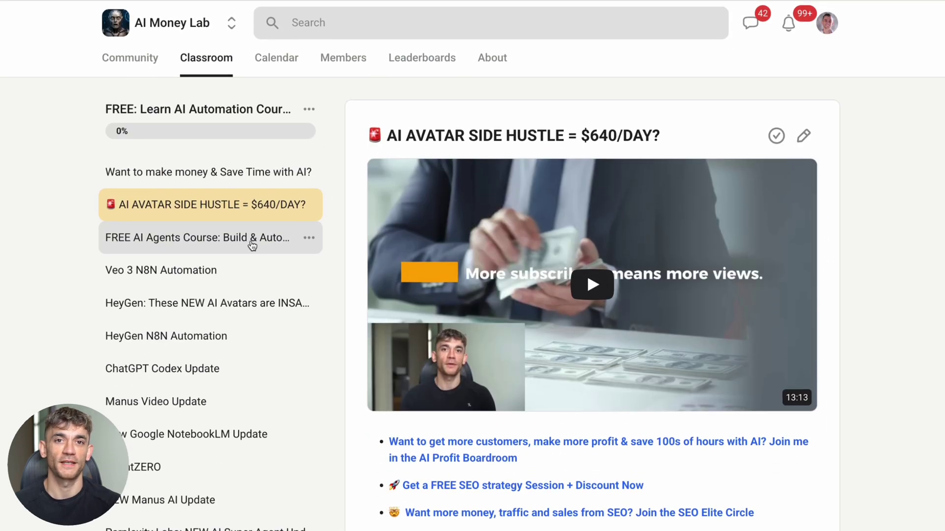
click(247, 232)
scroll(469, 266, down, 2)
scroll(469, 267, down, 5)
scroll(469, 266, down, 2)
scroll(469, 266, up, 7)
scroll(469, 267, up, 4)
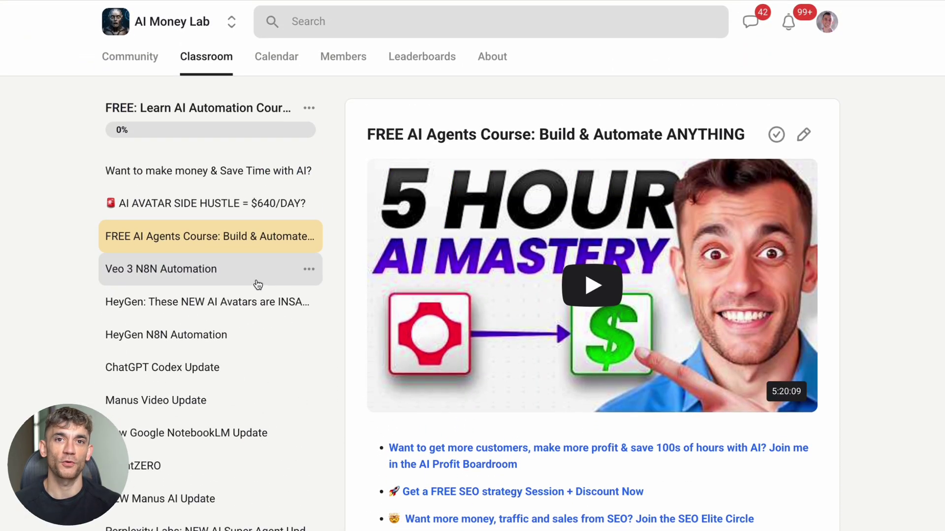
click(244, 275)
scroll(445, 327, down, 3)
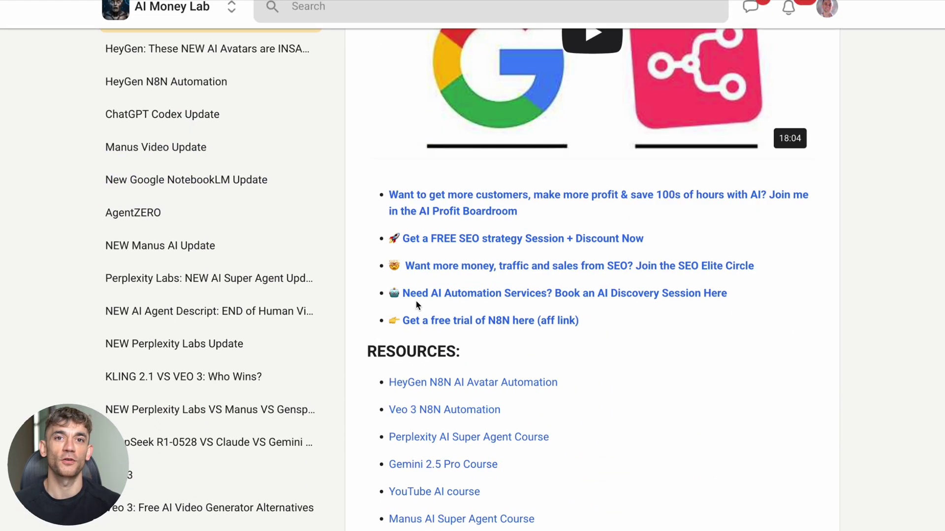
scroll(428, 314, down, 1)
scroll(418, 306, down, 2)
scroll(417, 306, up, 6)
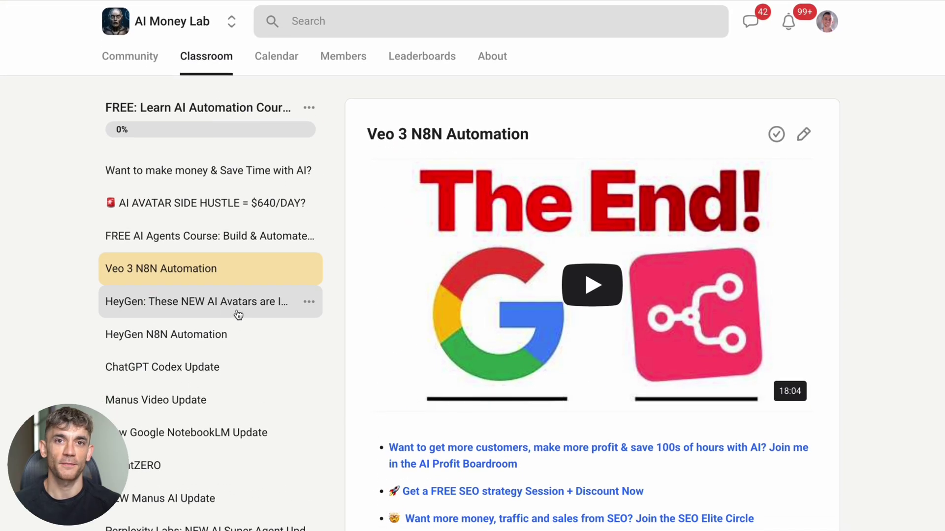
click(198, 301)
click(211, 344)
click(206, 60)
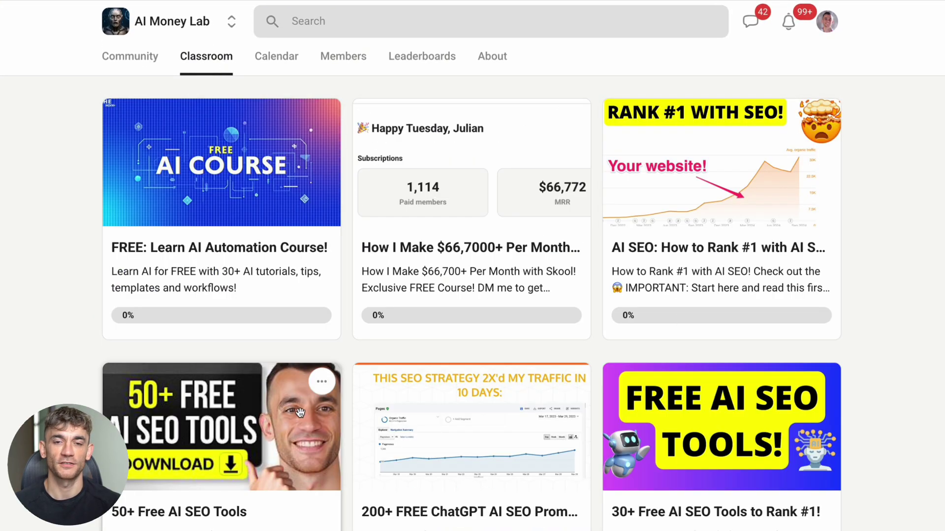
click(267, 414)
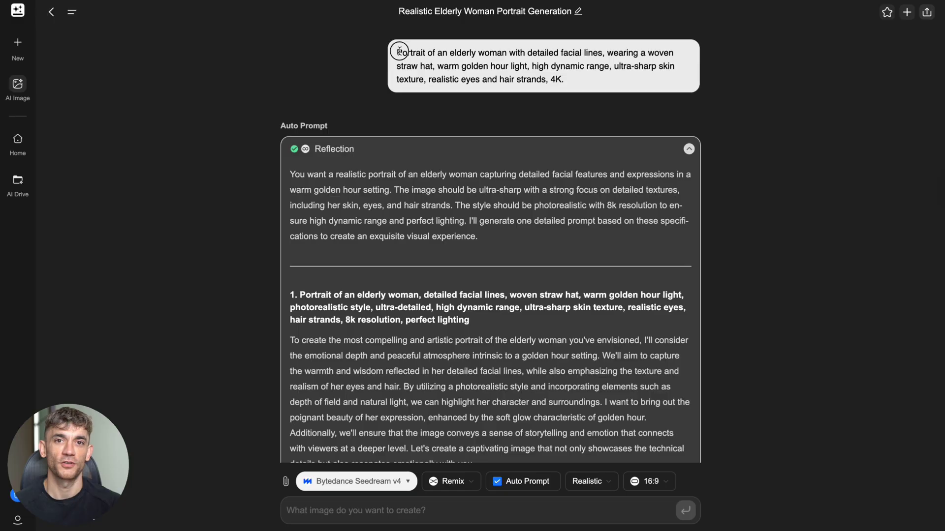
drag(398, 54, 585, 83)
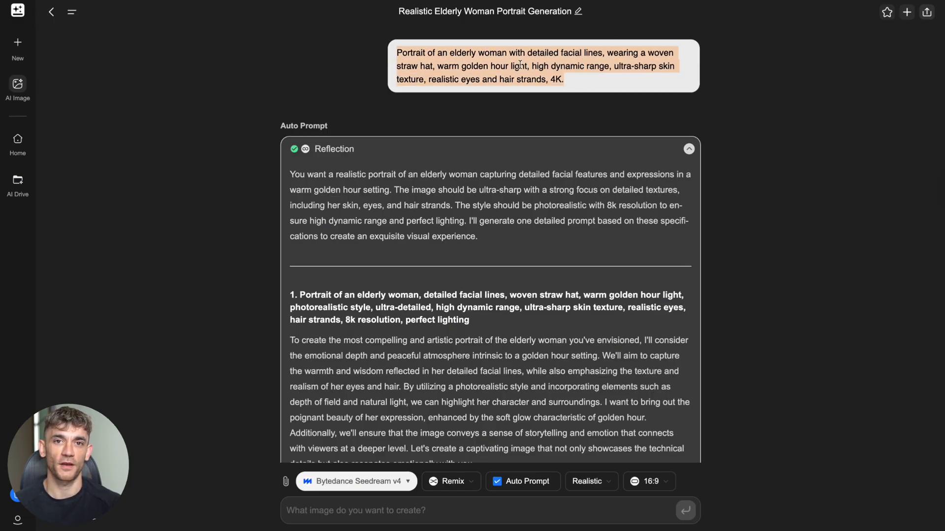
click(726, 131)
scroll(564, 153, down, 5)
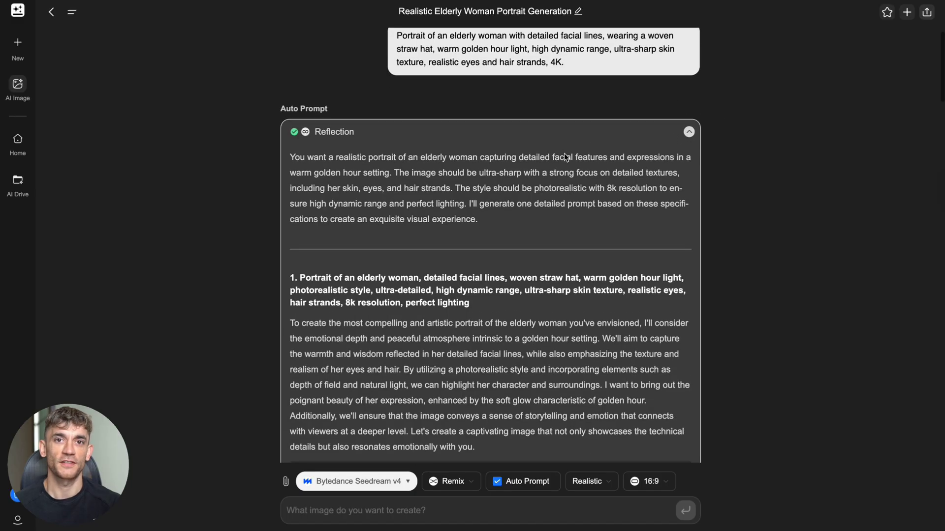
scroll(563, 153, down, 1)
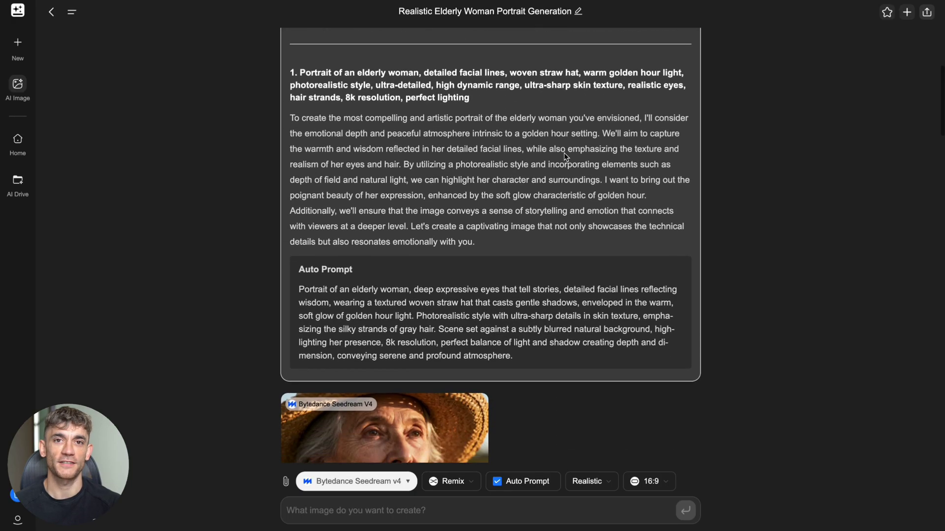
scroll(565, 153, down, 2)
scroll(564, 152, down, 1)
scroll(556, 158, down, 1)
click(414, 310)
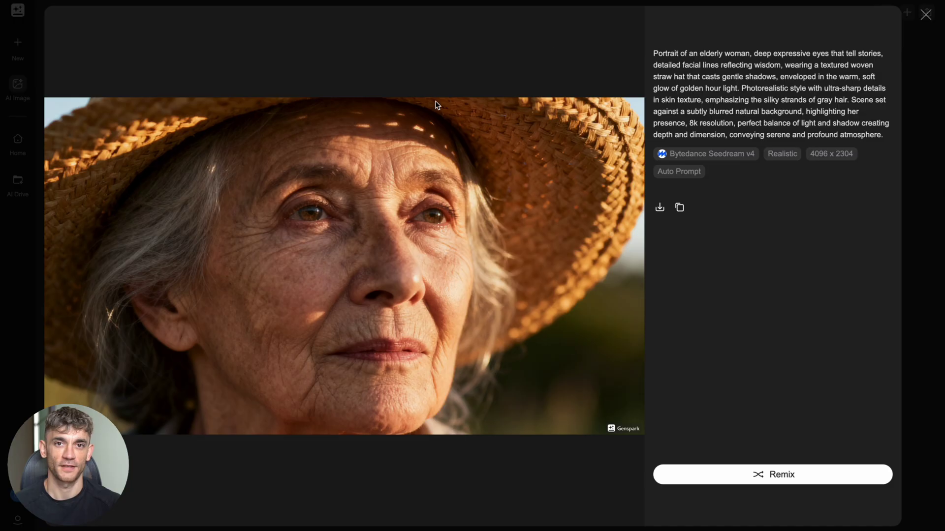
Close the portrait viewer and briefly highlight the four-views request text
click(926, 15)
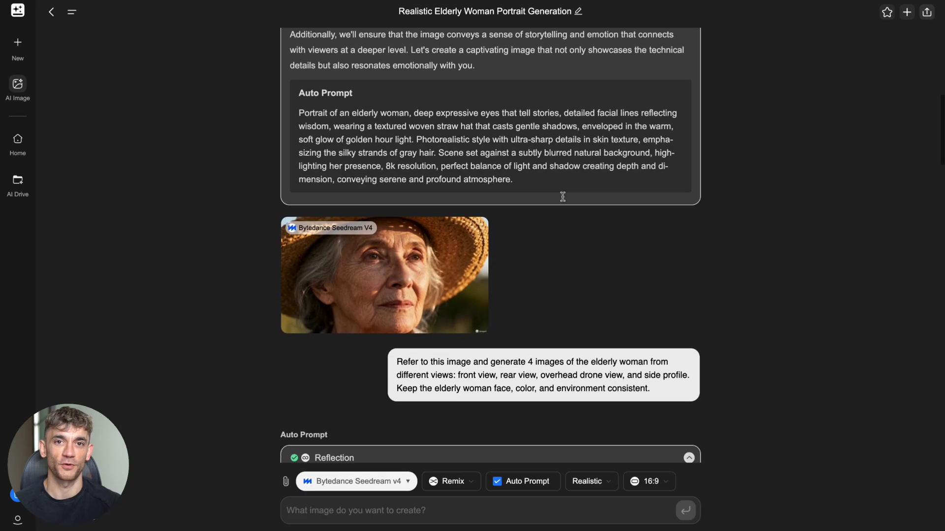
scroll(562, 198, down, 3)
drag(397, 169, 641, 193)
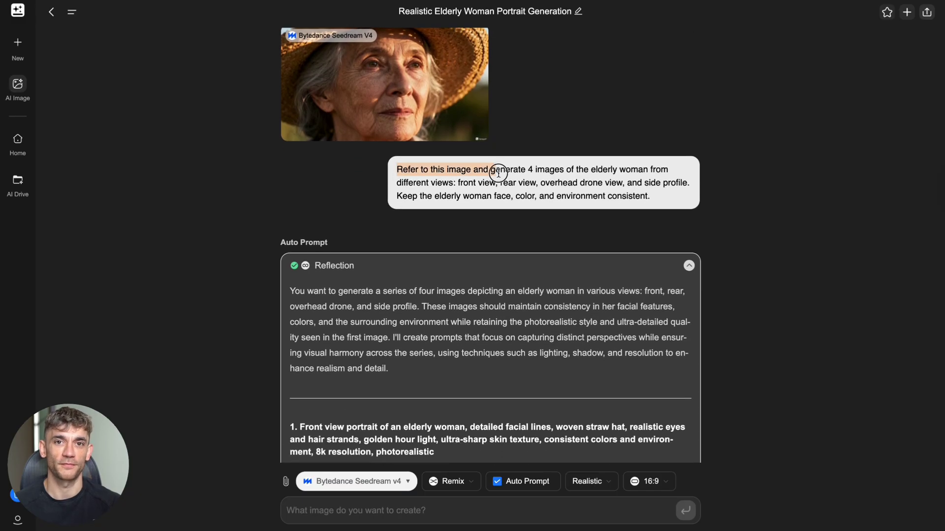
click(554, 197)
scroll(531, 197, down, 1)
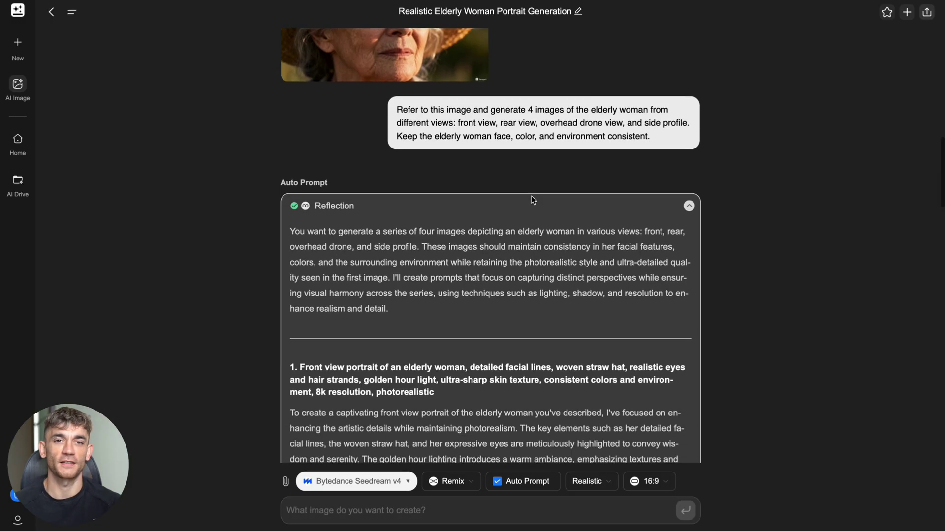
scroll(530, 197, down, 1)
scroll(531, 197, down, 1)
scroll(530, 197, down, 1)
scroll(531, 197, down, 3)
scroll(530, 196, down, 3)
scroll(532, 198, down, 2)
scroll(532, 199, down, 2)
scroll(531, 197, down, 5)
scroll(532, 198, down, 5)
scroll(531, 198, down, 1)
View the front-view portrait full-size, then collapse both Reflection write-ups
click(454, 261)
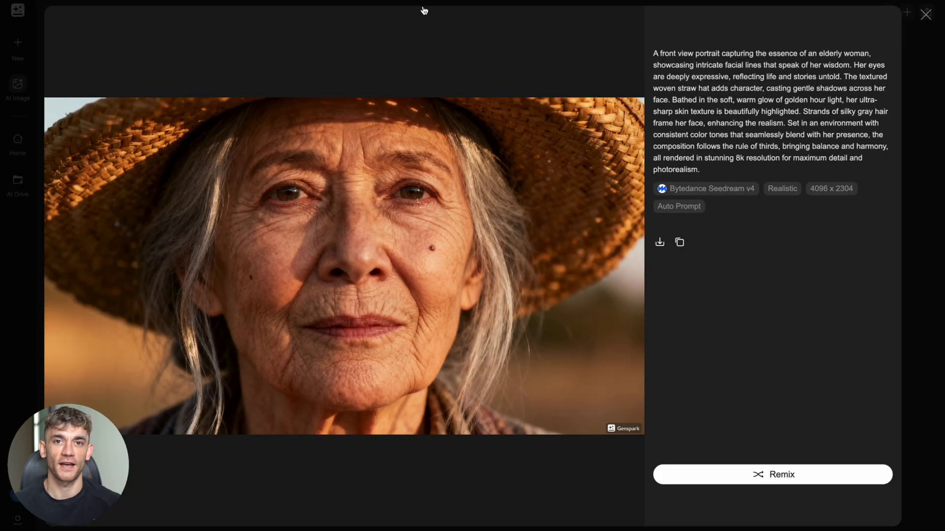
click(926, 15)
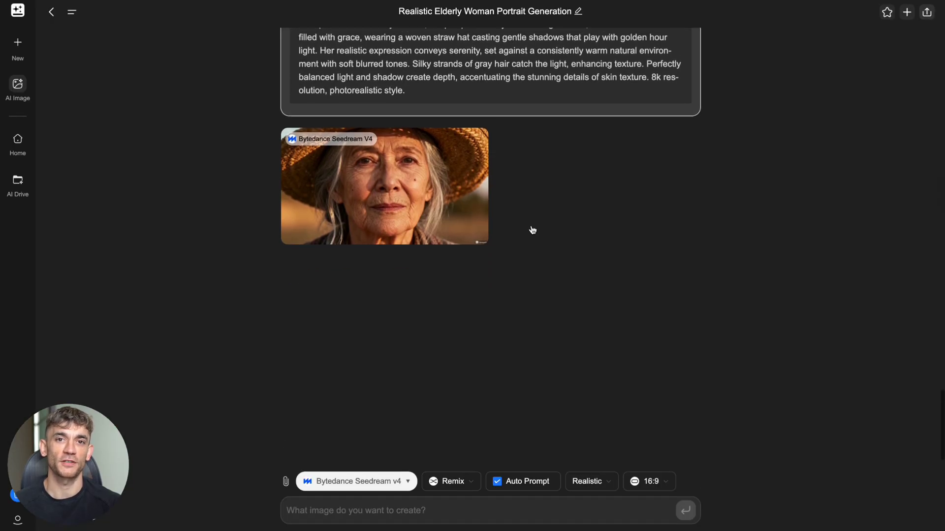
scroll(529, 230, up, 2)
scroll(461, 348, up, 1)
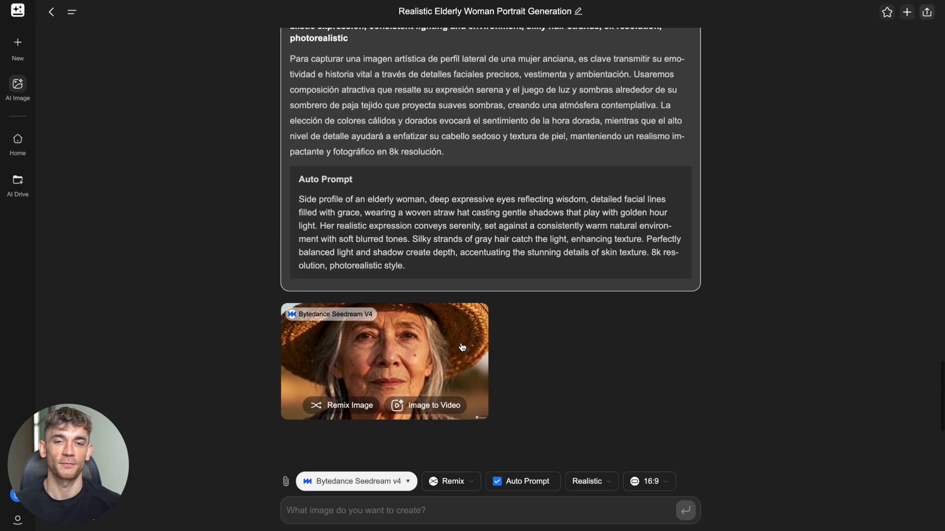
scroll(461, 347, up, 5)
scroll(462, 347, up, 10)
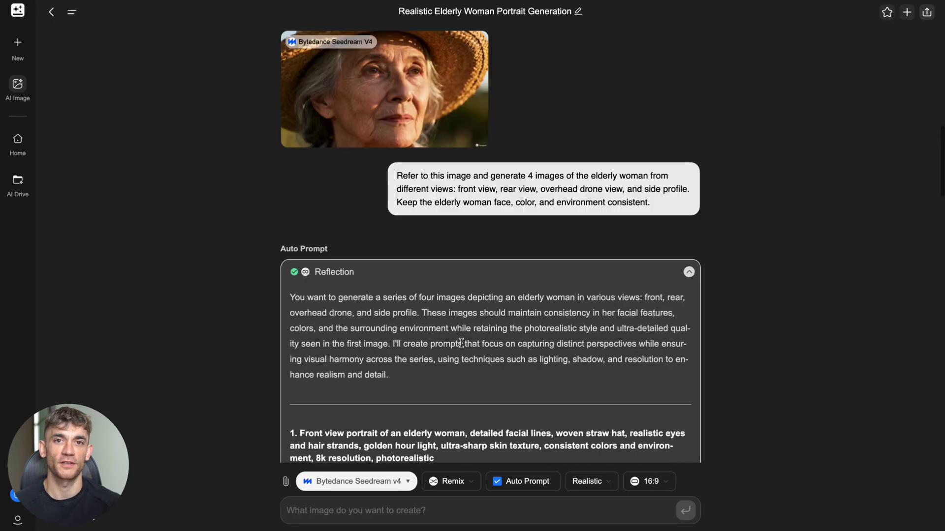
scroll(461, 347, up, 10)
click(689, 148)
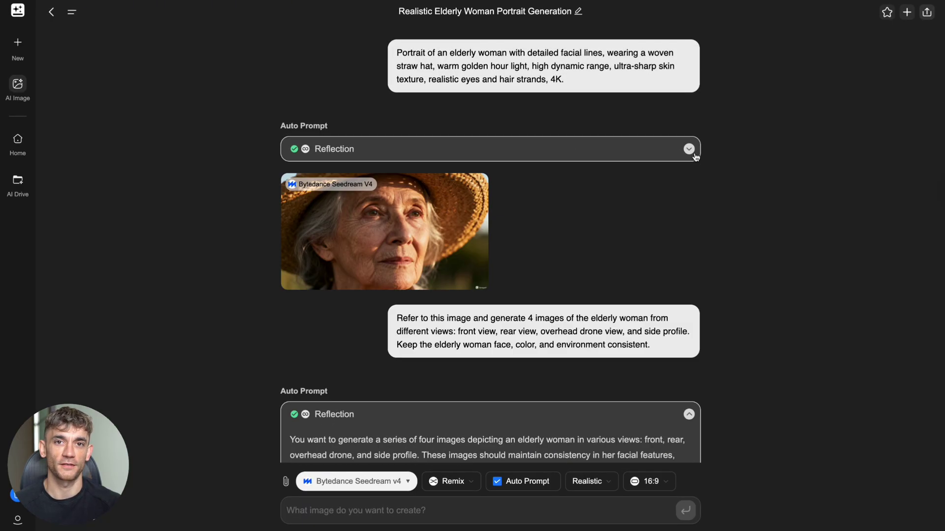
click(689, 415)
scroll(661, 332, down, 3)
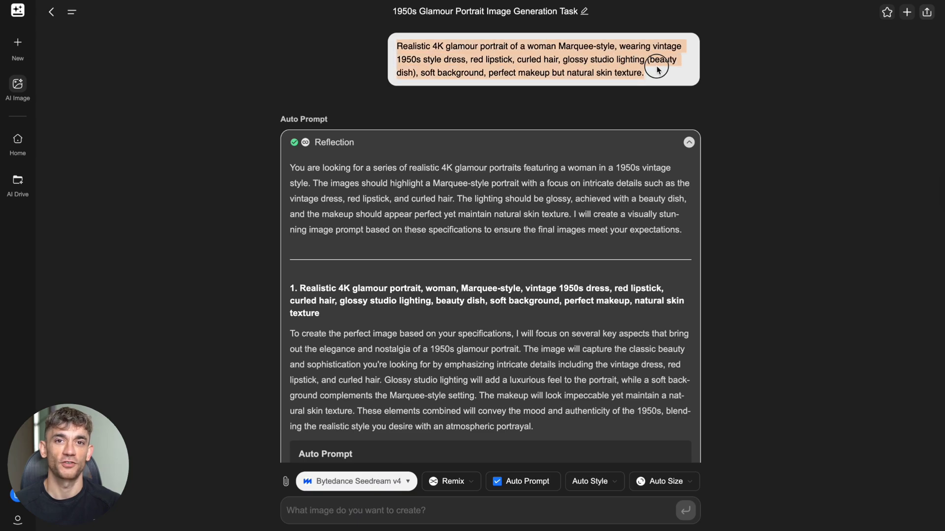
scroll(613, 140, down, 2)
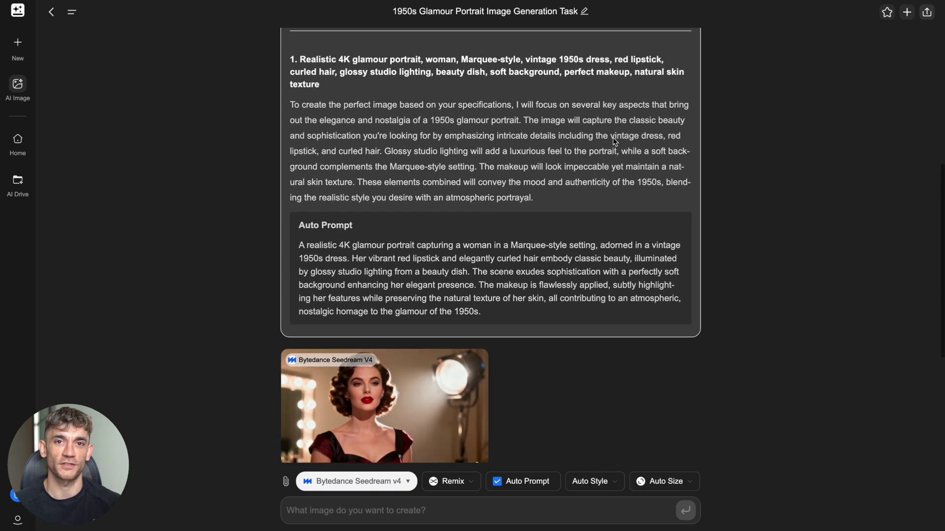
scroll(613, 140, down, 3)
scroll(598, 147, down, 1)
Inspect the red-lipstick 1950s glamour portrait full-size, then close the viewer
click(426, 277)
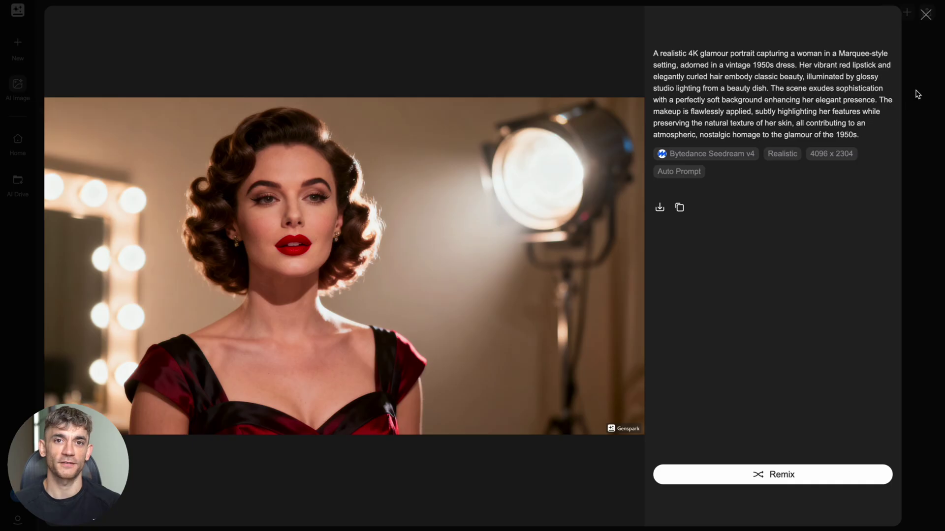
click(923, 18)
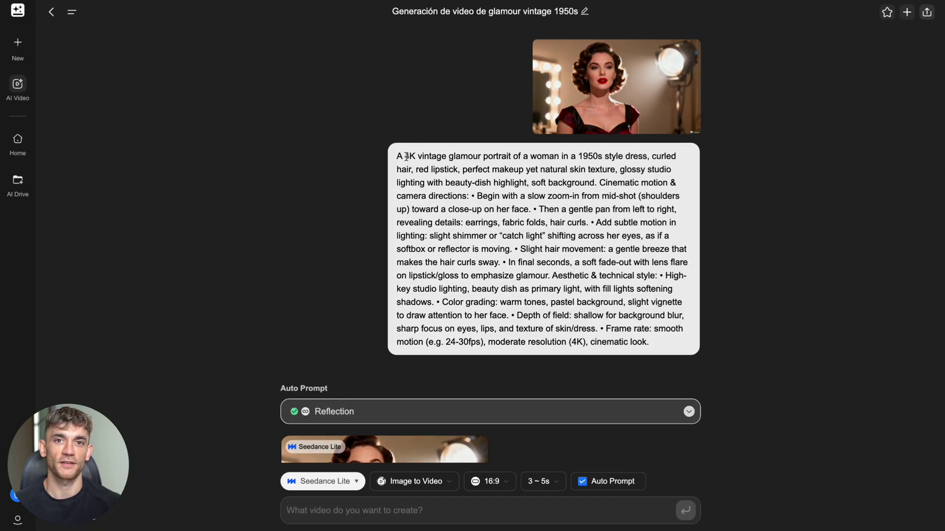
Highlight the cinematic video prompt and watch the Seedance Lite glamour video fullscreen
drag(397, 156, 644, 346)
click(581, 276)
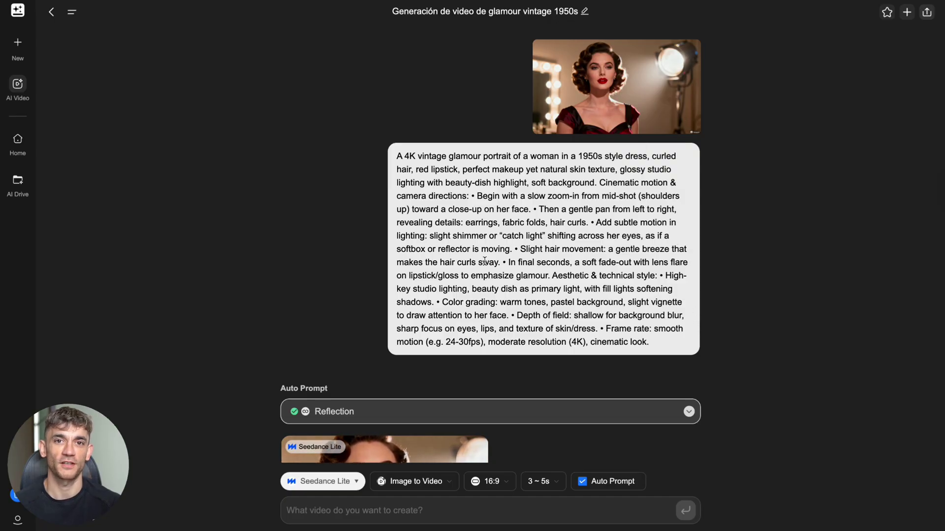
scroll(482, 263, down, 5)
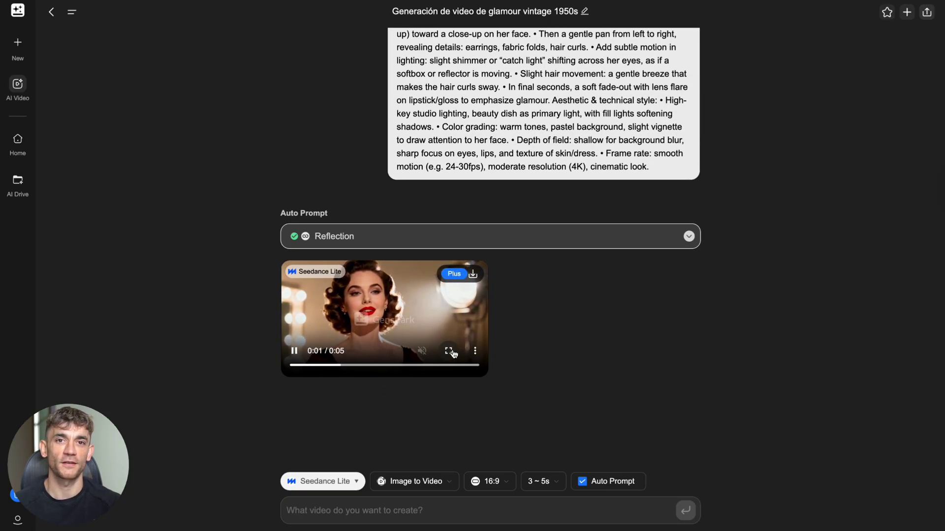
click(448, 350)
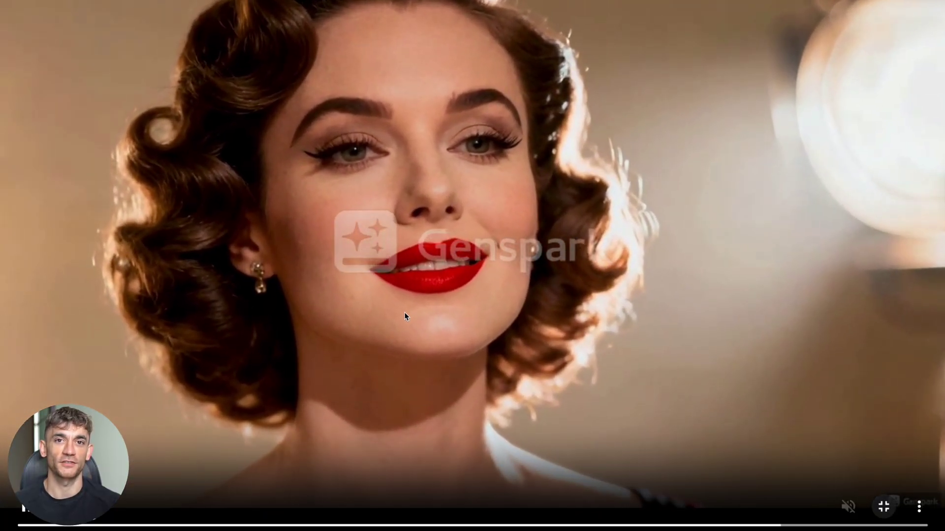
key(Escape)
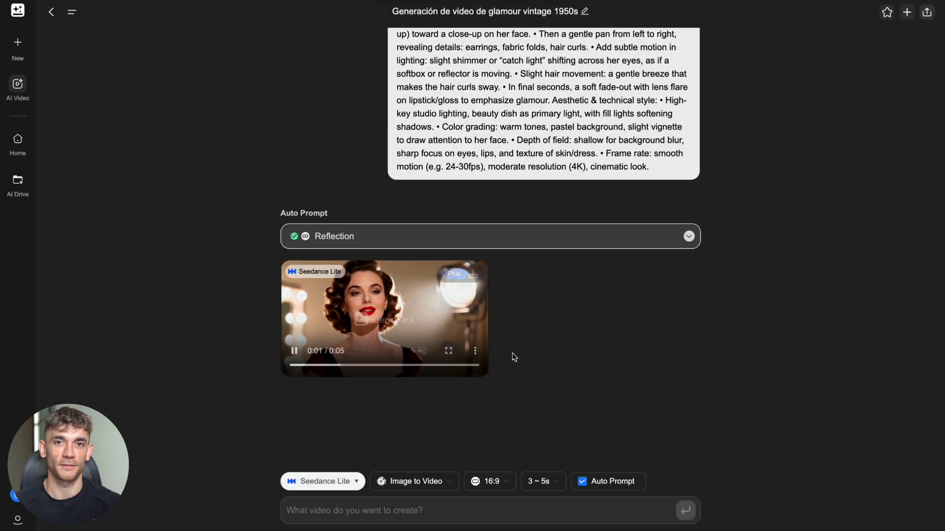
scroll(555, 361, up, 2)
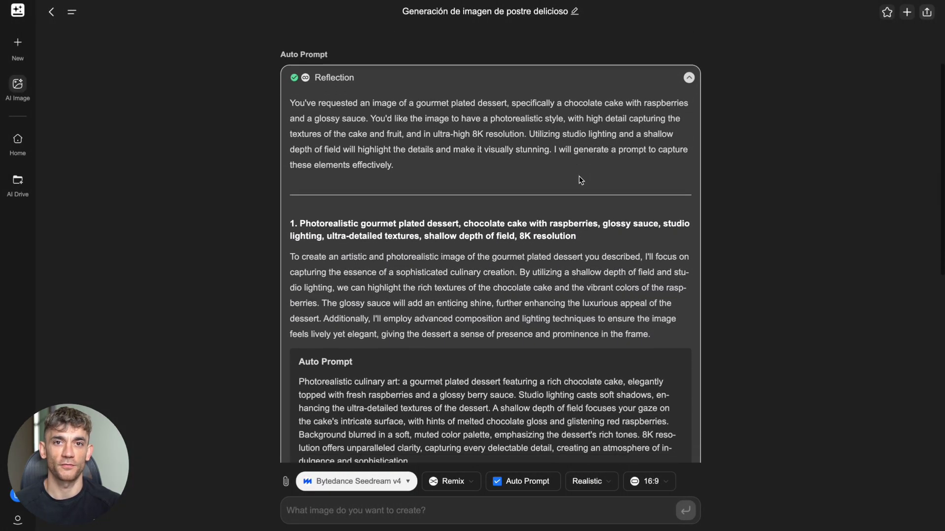
scroll(578, 176, down, 3)
View the chocolate cake image at full size
click(404, 349)
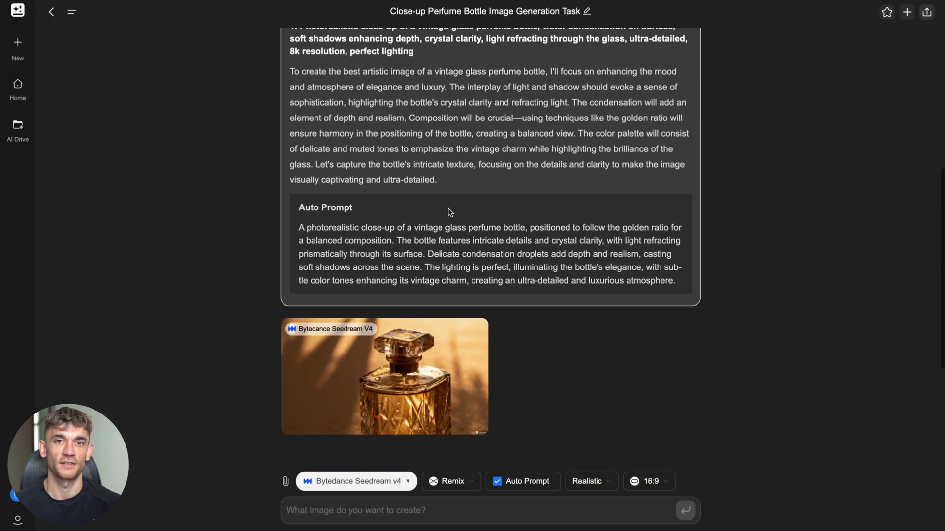
View the golden perfume bottle image at full size
click(439, 340)
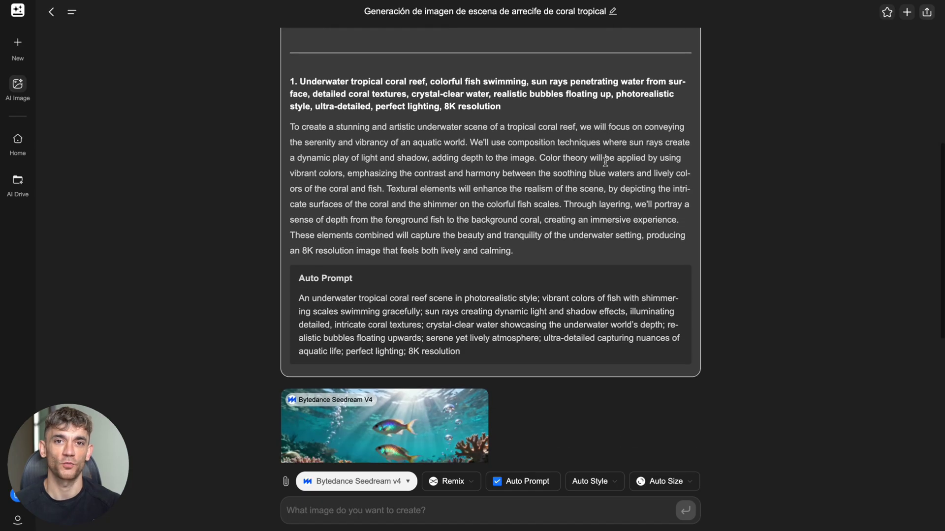
scroll(605, 164, down, 3)
scroll(494, 179, down, 4)
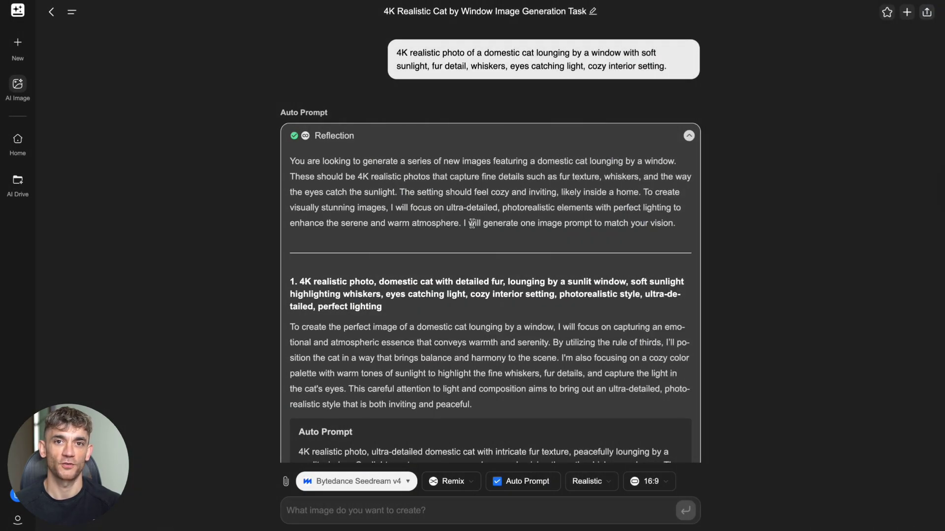
View the sunlit window cat image and the 1950s glamour portrait at full size
click(384, 365)
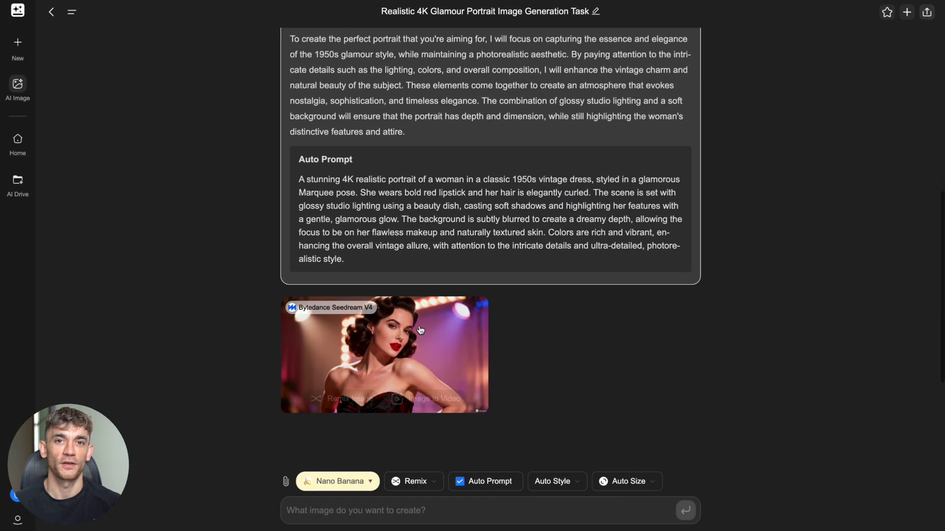
click(420, 330)
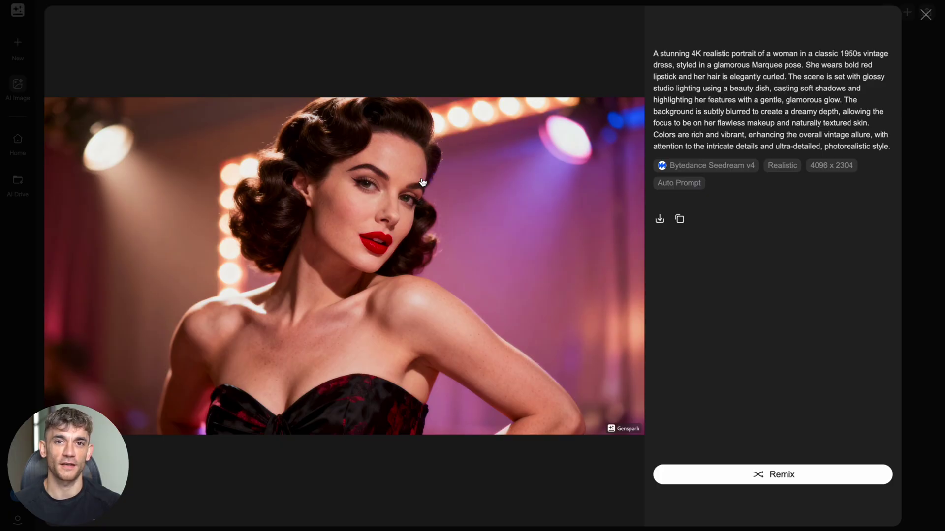
Close the portrait viewer and view the rainy Tokyo dusk street image full size
key(Escape)
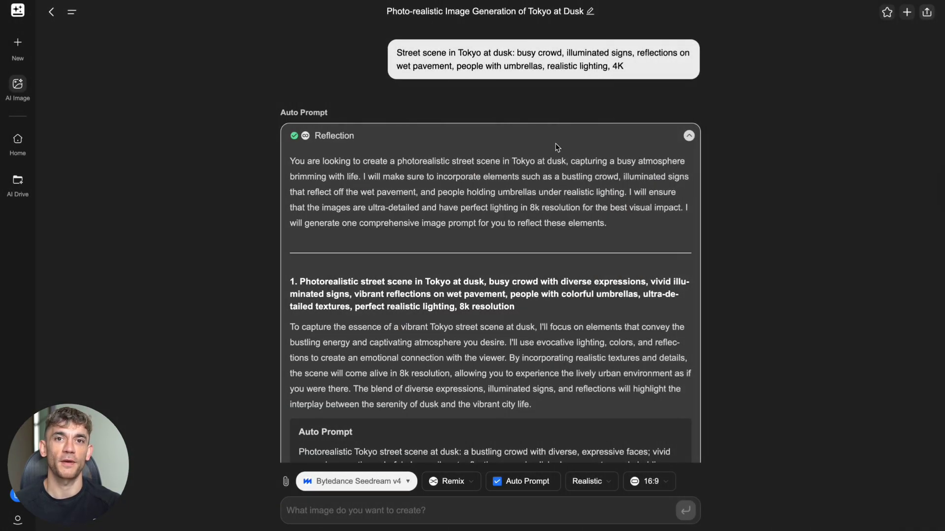
scroll(554, 145, down, 1)
scroll(554, 144, down, 3)
scroll(554, 142, down, 1)
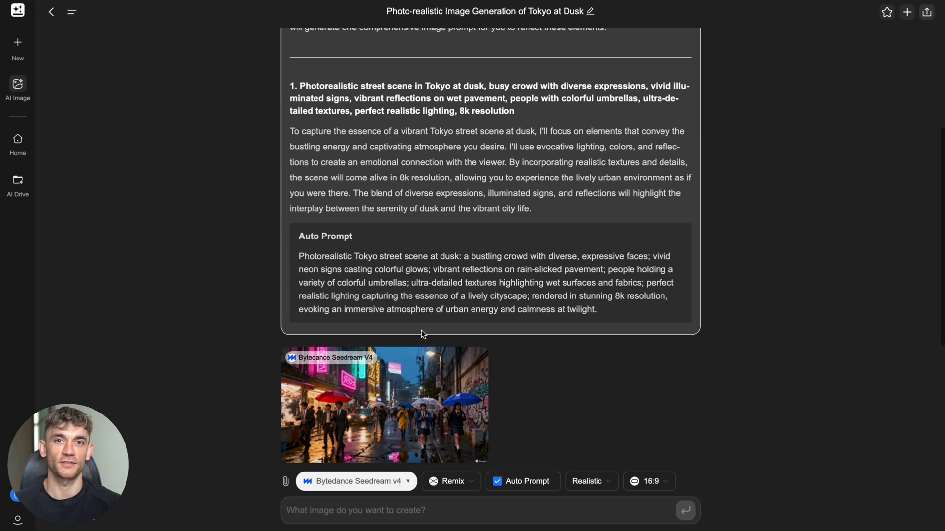
click(417, 367)
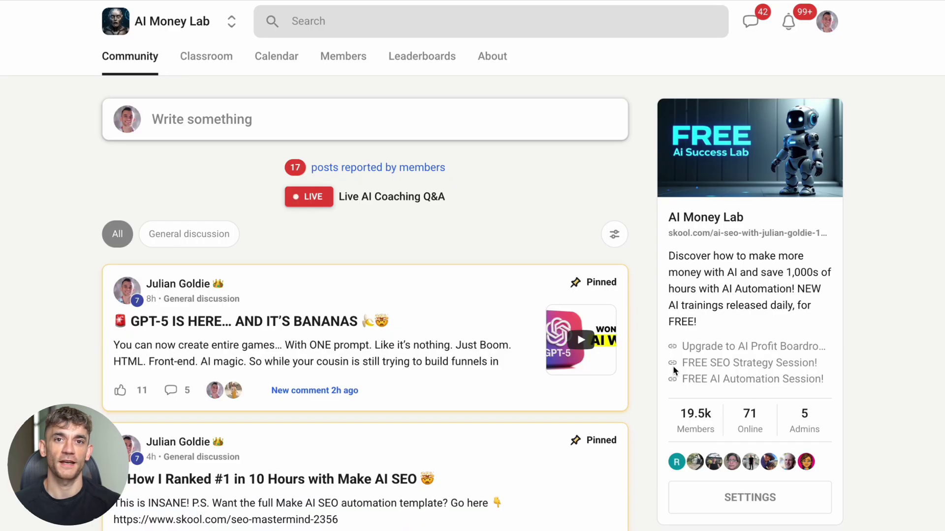
Open the AI AVATAR SIDE HUSTLE lesson in AI Money Lab's FREE AI automation course
click(213, 68)
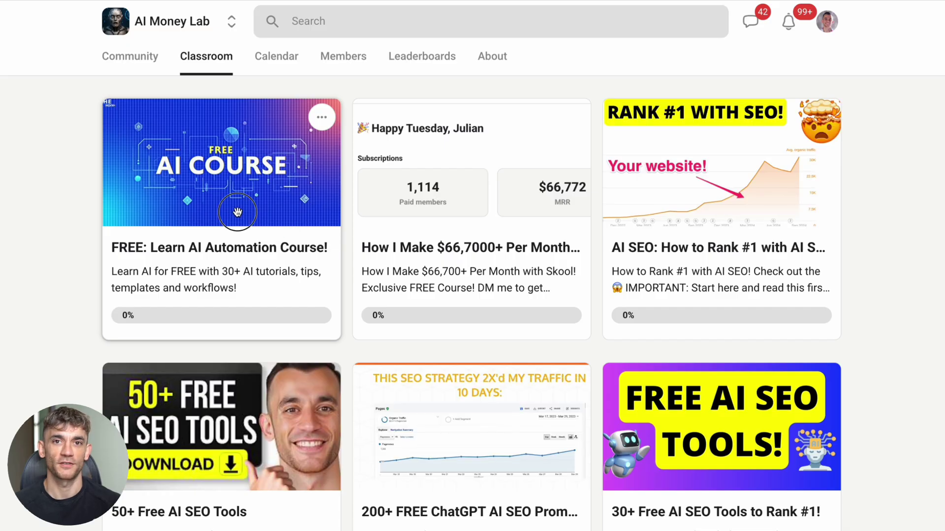
click(252, 195)
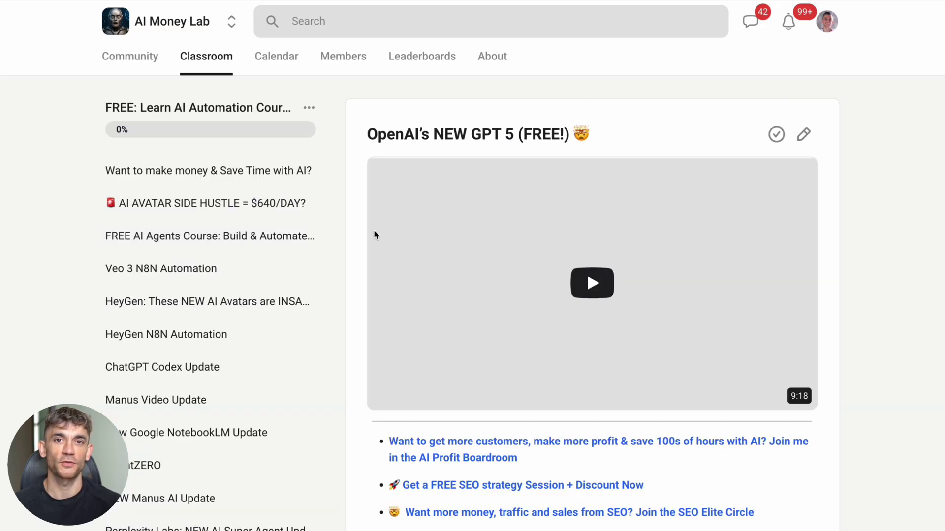
click(174, 204)
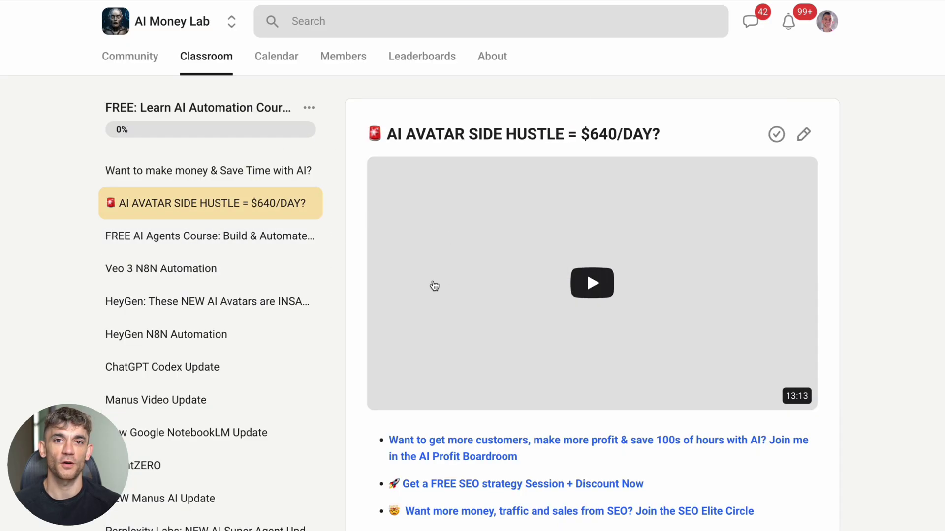
scroll(409, 261, down, 1)
scroll(409, 262, down, 2)
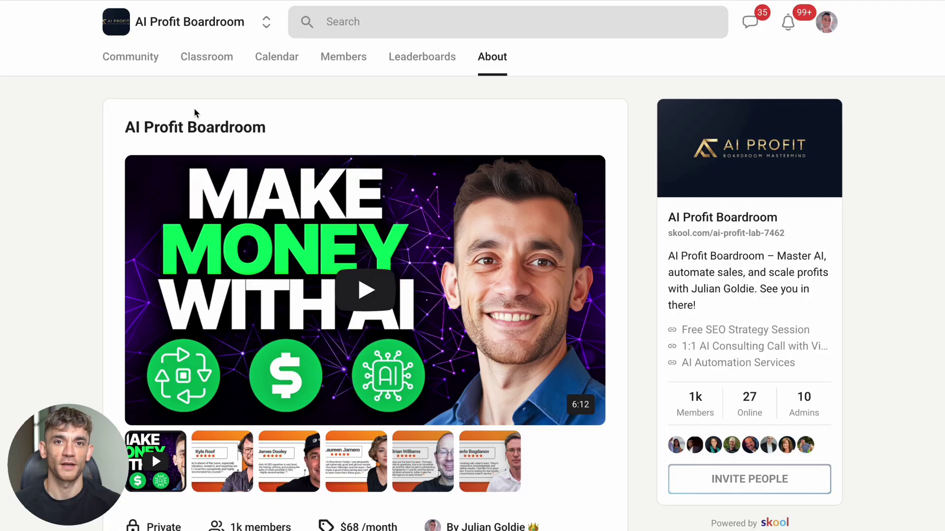
Read the pinned REQUESTS post in the AI Profit Boardroom community feed
click(130, 56)
scroll(274, 204, down, 1)
scroll(274, 204, down, 2)
scroll(275, 201, down, 4)
scroll(274, 200, down, 4)
scroll(275, 201, down, 2)
scroll(274, 202, up, 7)
scroll(276, 200, up, 6)
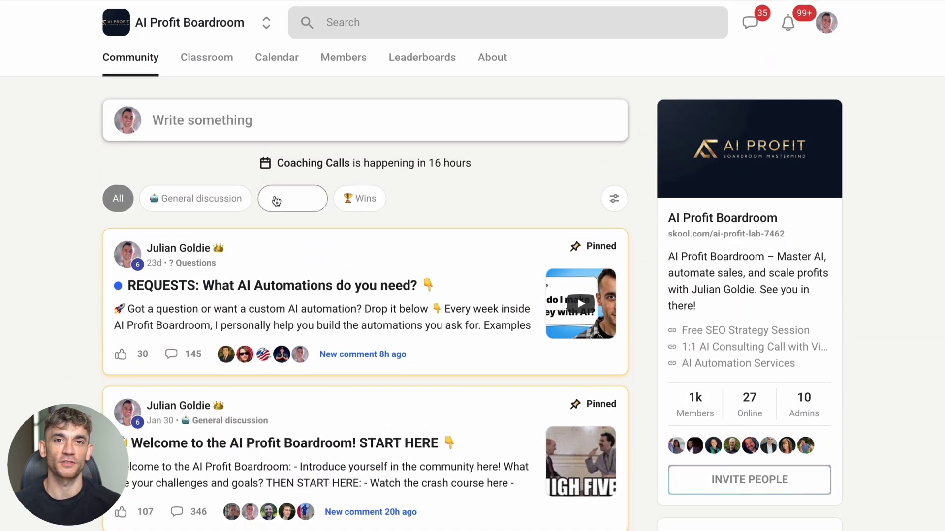
click(463, 328)
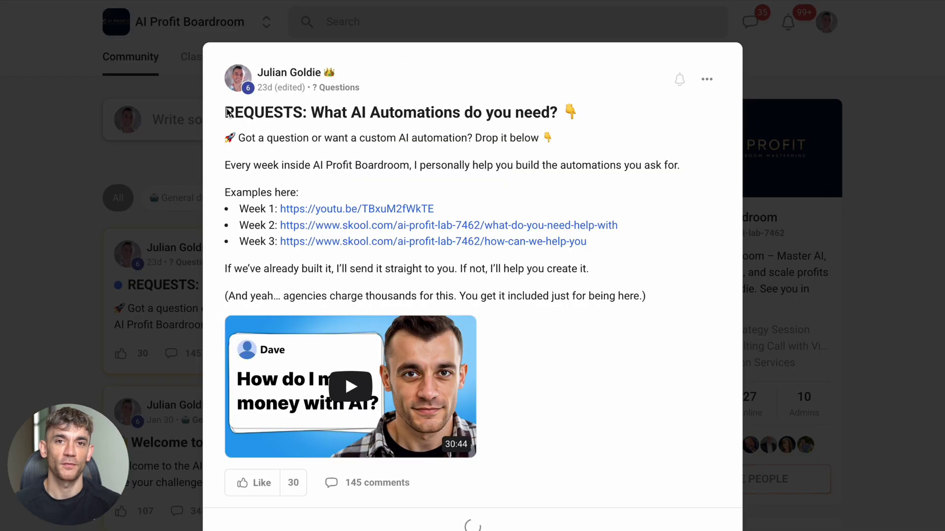
scroll(550, 280, down, 10)
scroll(544, 270, down, 8)
scroll(546, 269, down, 5)
scroll(546, 268, down, 5)
scroll(545, 269, down, 5)
scroll(547, 272, down, 5)
scroll(546, 271, down, 5)
click(190, 122)
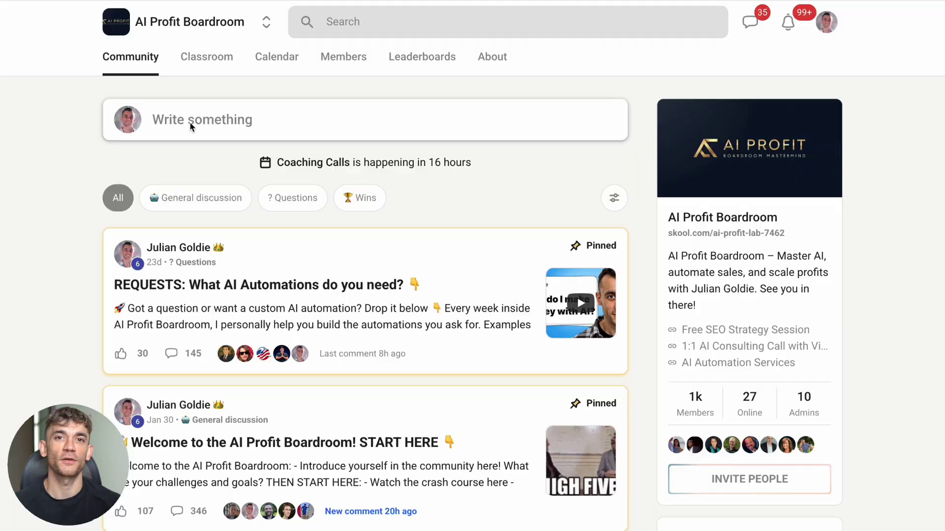
Open the AI Auto-Responder Gmail draft-replies lesson in N8N Templates & Workflows
click(228, 66)
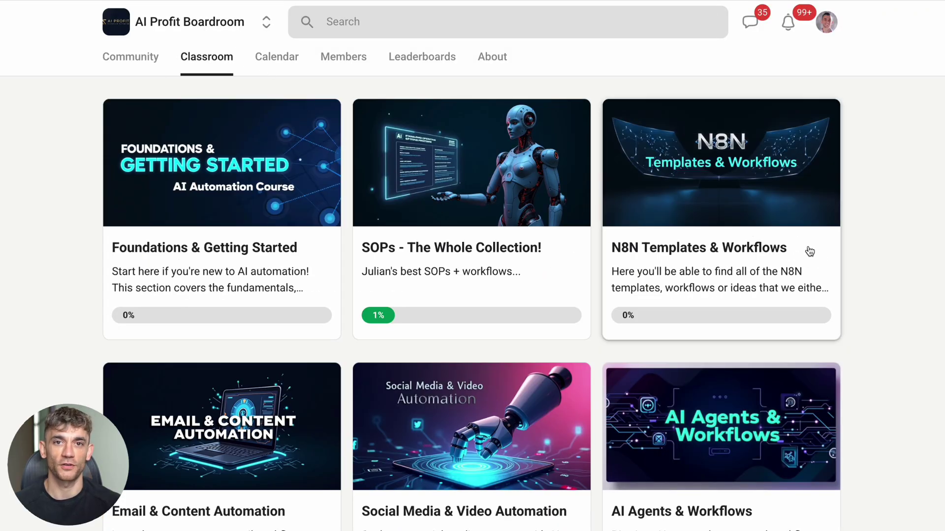
click(809, 252)
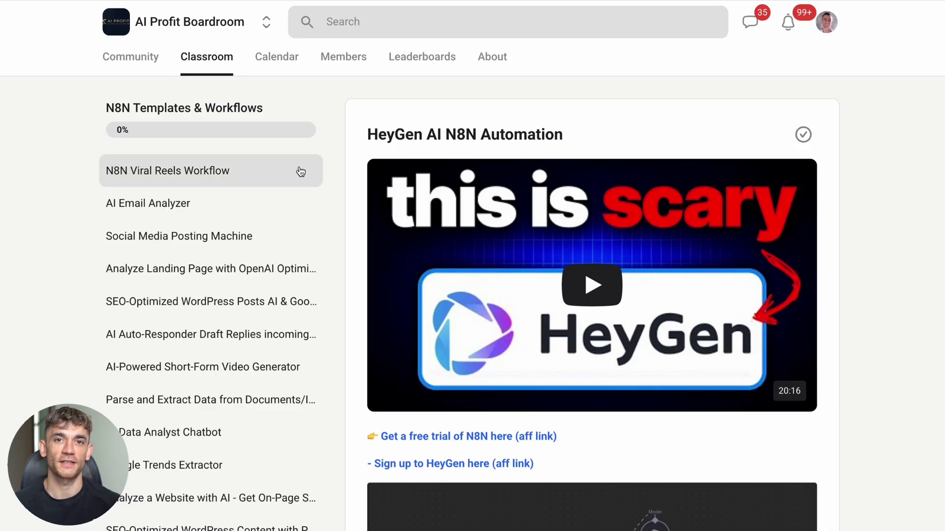
scroll(565, 281, down, 3)
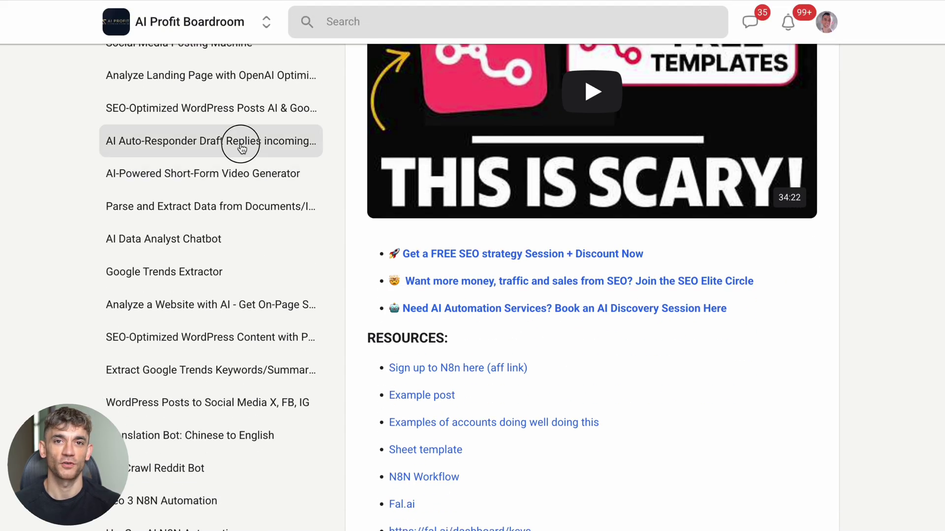
click(211, 140)
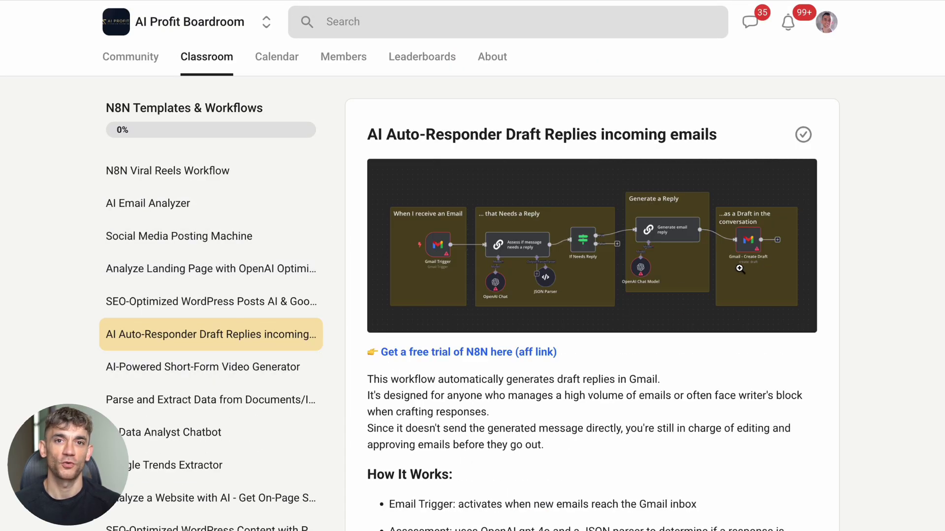